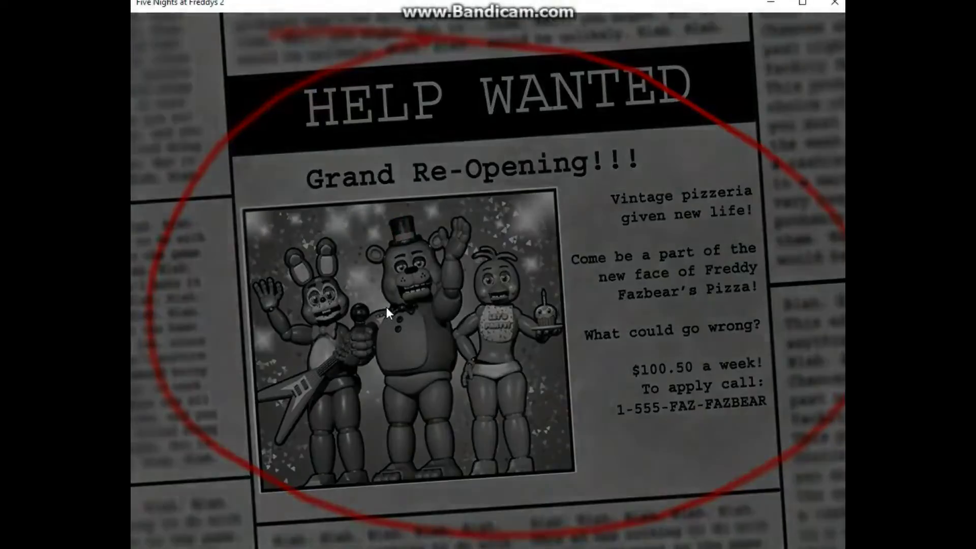
# Dismiss the Help Wanted newspaper to start Night 1
pyautogui.click(387, 307)
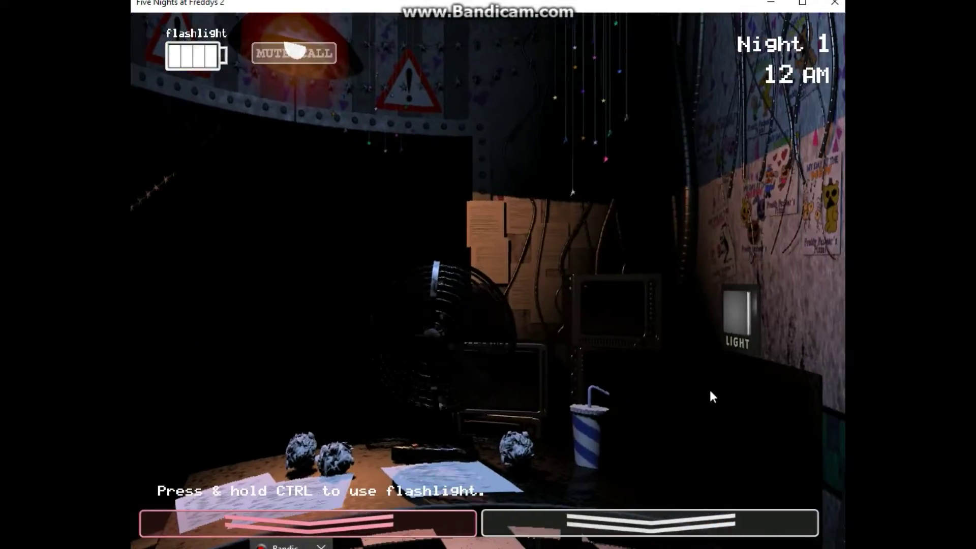
# Light the right vent and hallway, then wind the Prize Corner music box
pyautogui.click(735, 307)
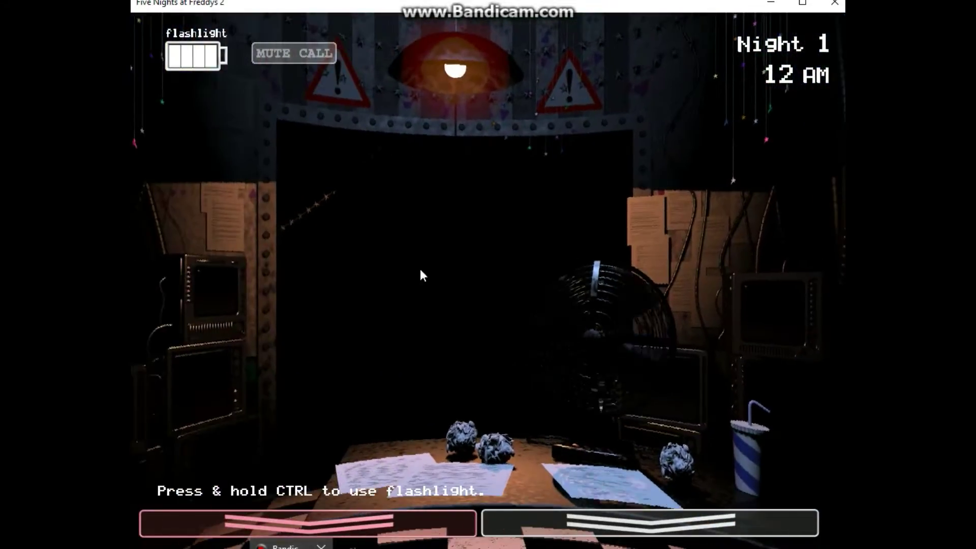
pyautogui.press('ctrl')
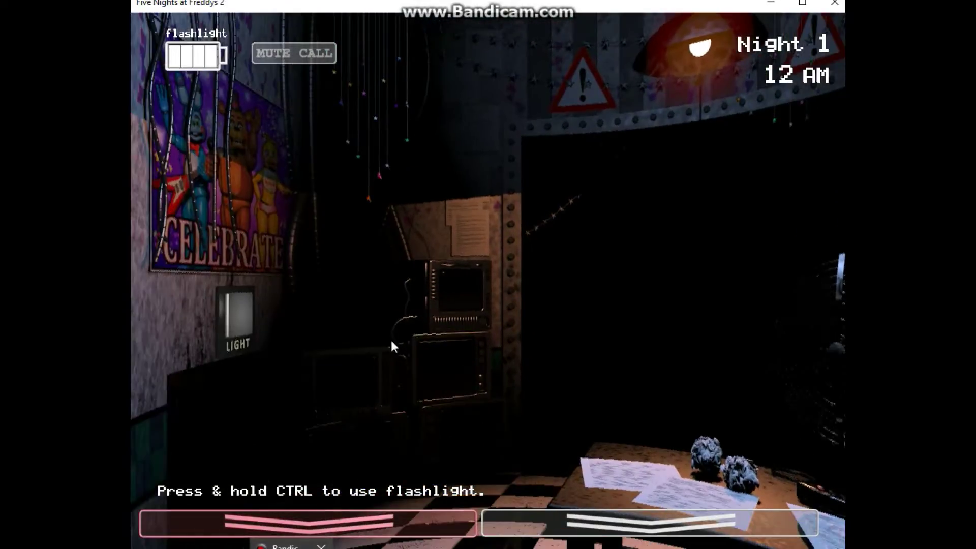
pyautogui.press('ctrl')
pyautogui.press('ctrl')
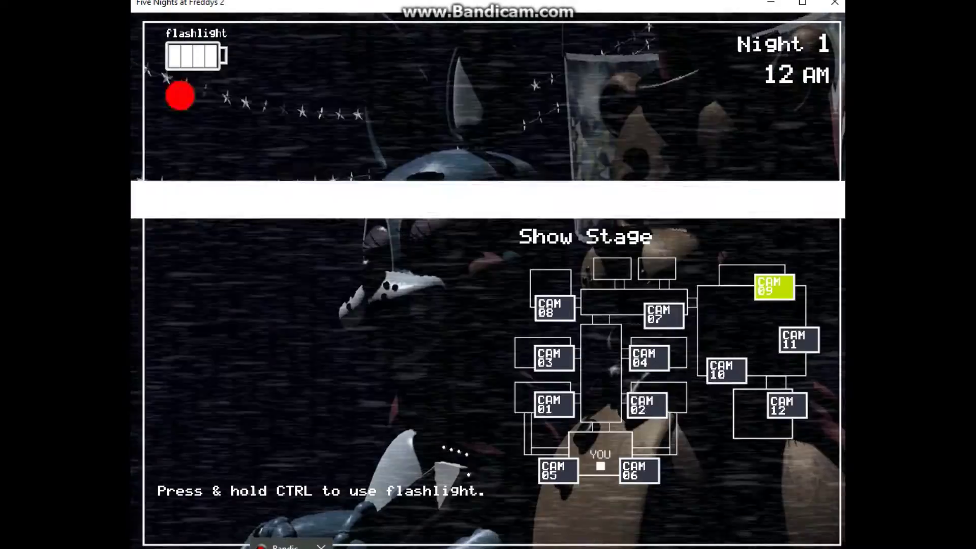
pyautogui.click(800, 340)
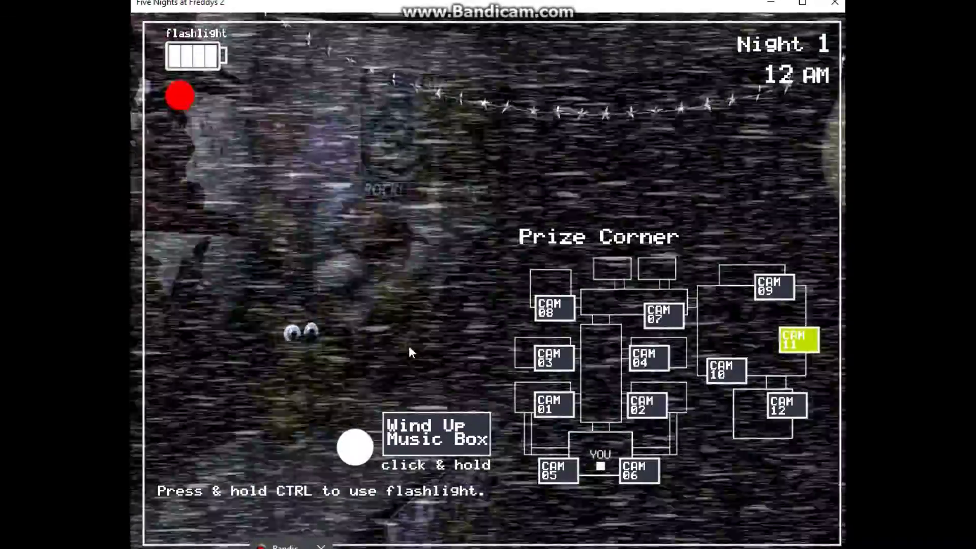
pyautogui.press('ctrl')
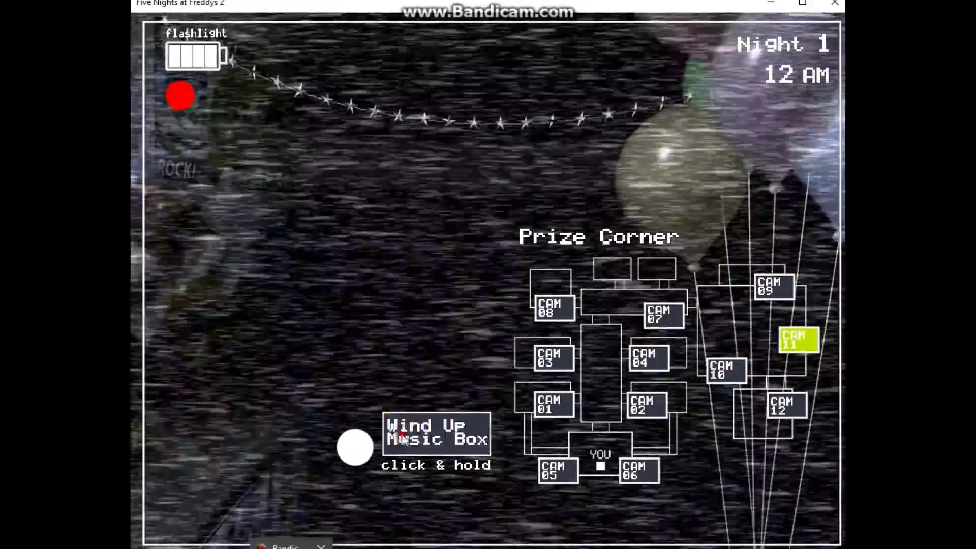
pyautogui.moveTo(401, 434); pyautogui.dragTo(402, 435)
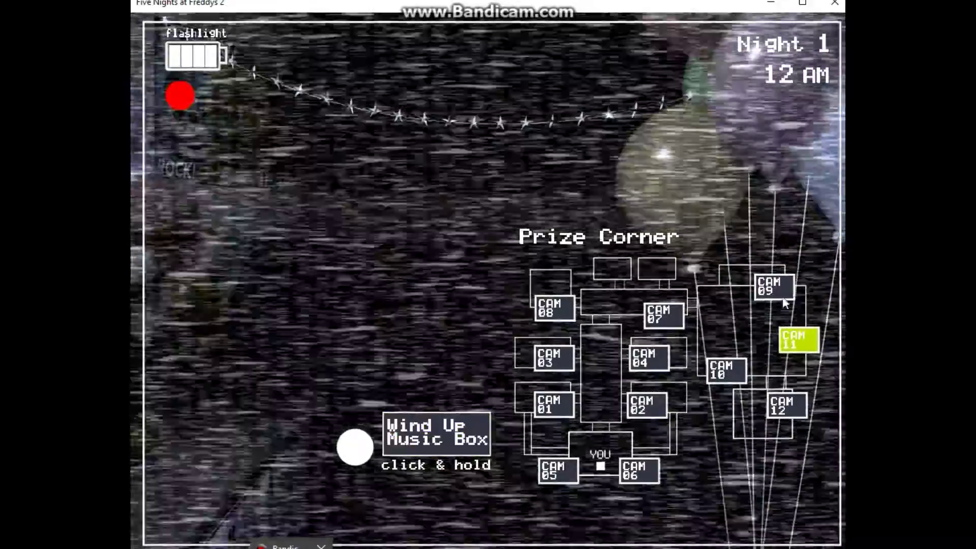
pyautogui.click(774, 285)
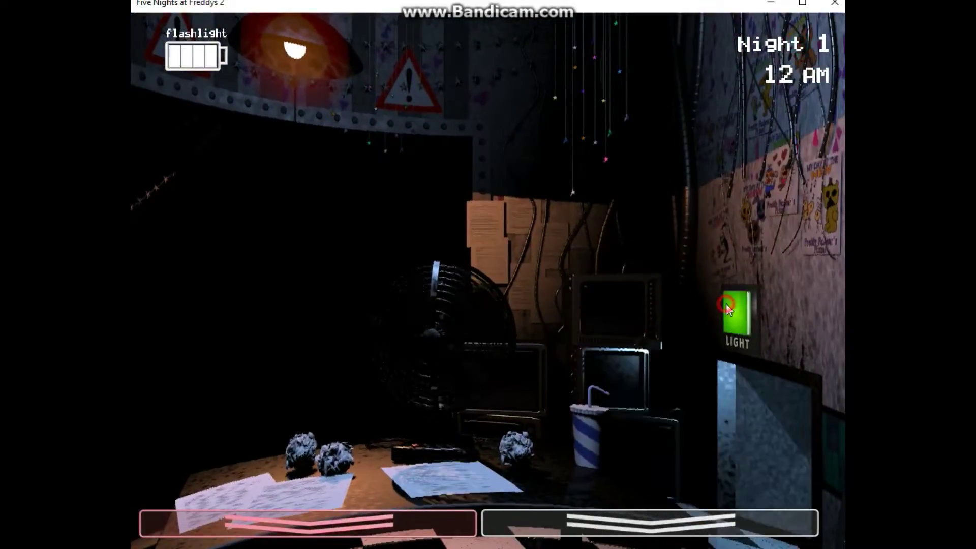
# Recheck the hallway, Prize Corner and Show Stage, then briefly wear the Freddy mask
pyautogui.press('ctrl')
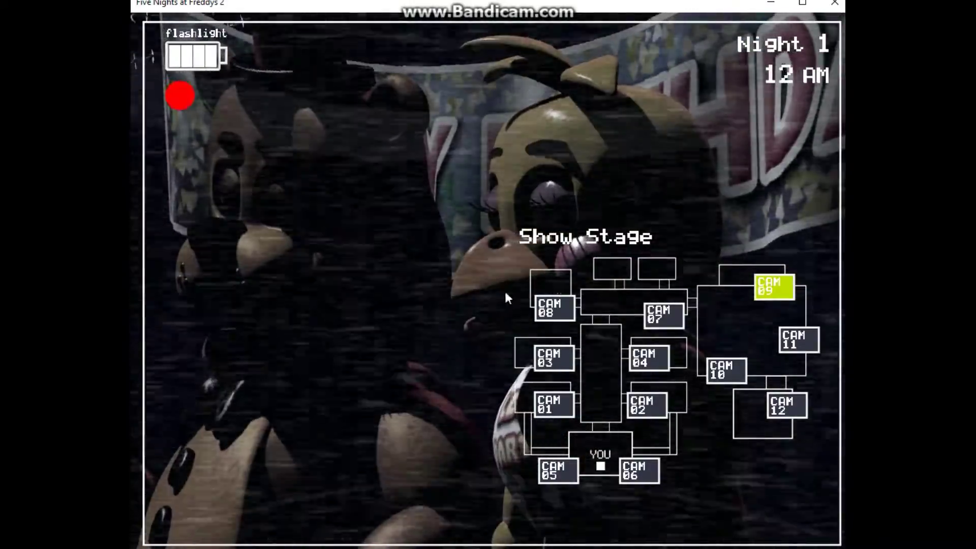
pyautogui.click(793, 341)
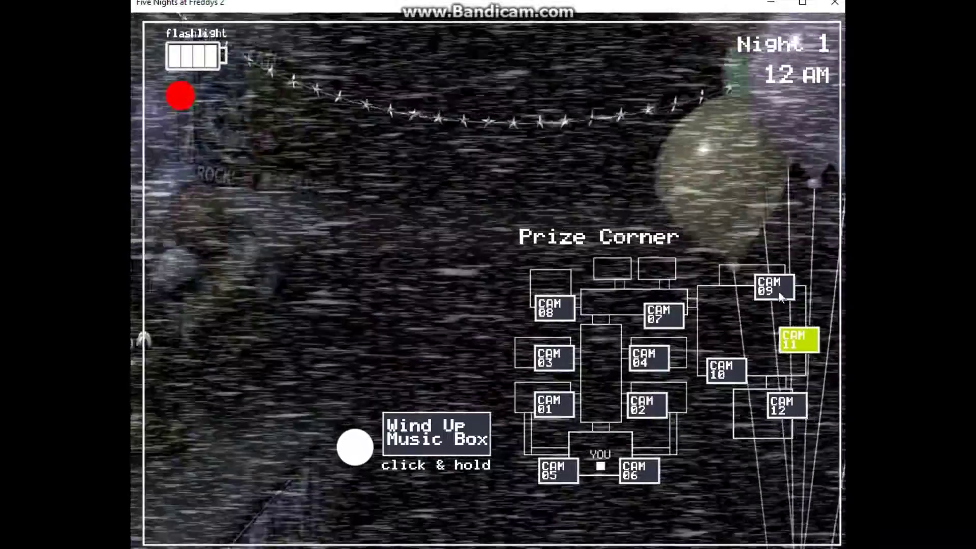
pyautogui.click(774, 286)
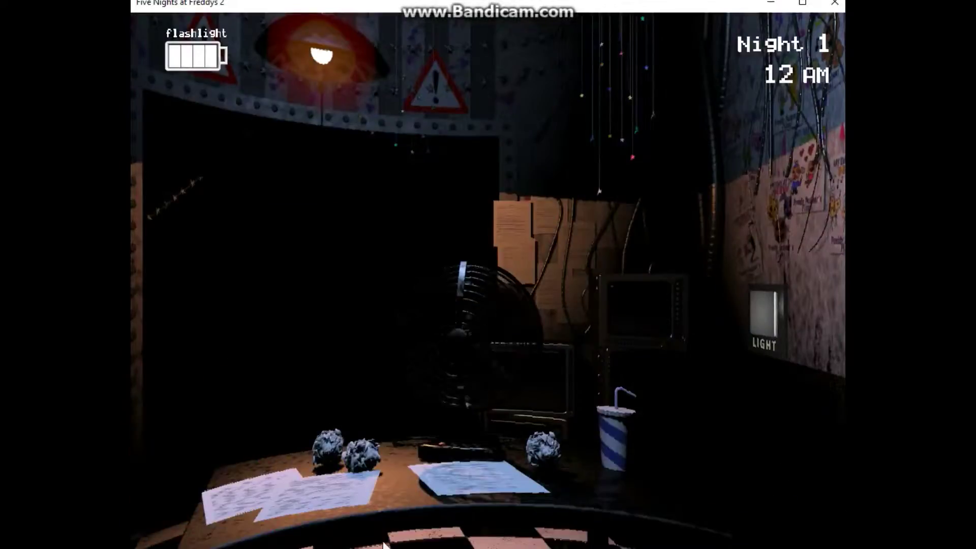
pyautogui.press('ctrl')
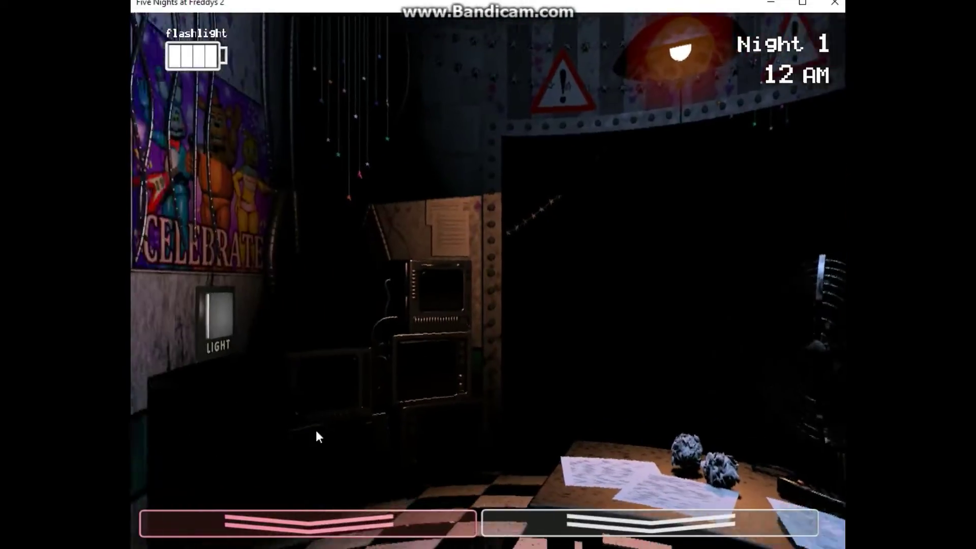
pyautogui.press('ctrl')
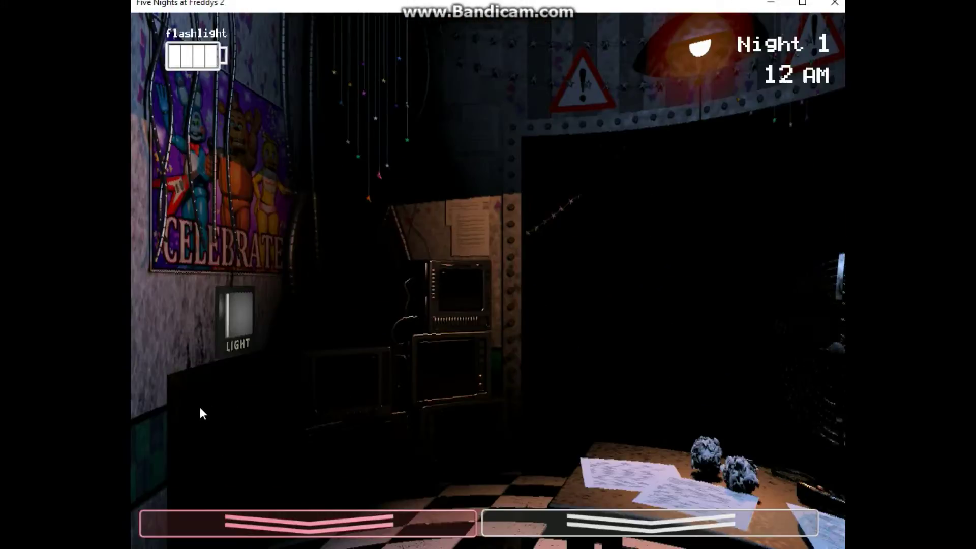
pyautogui.click(207, 527)
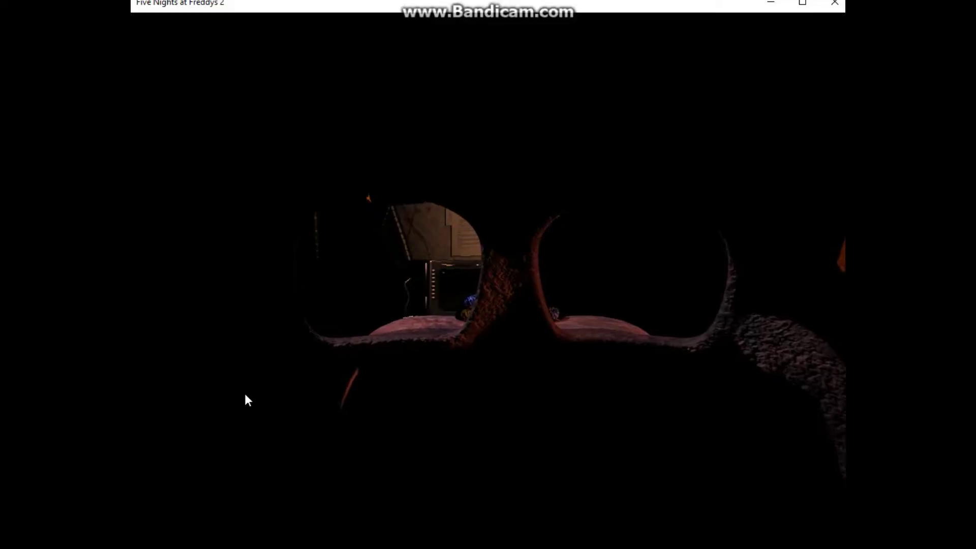
pyautogui.press('ctrl')
pyautogui.click(649, 523)
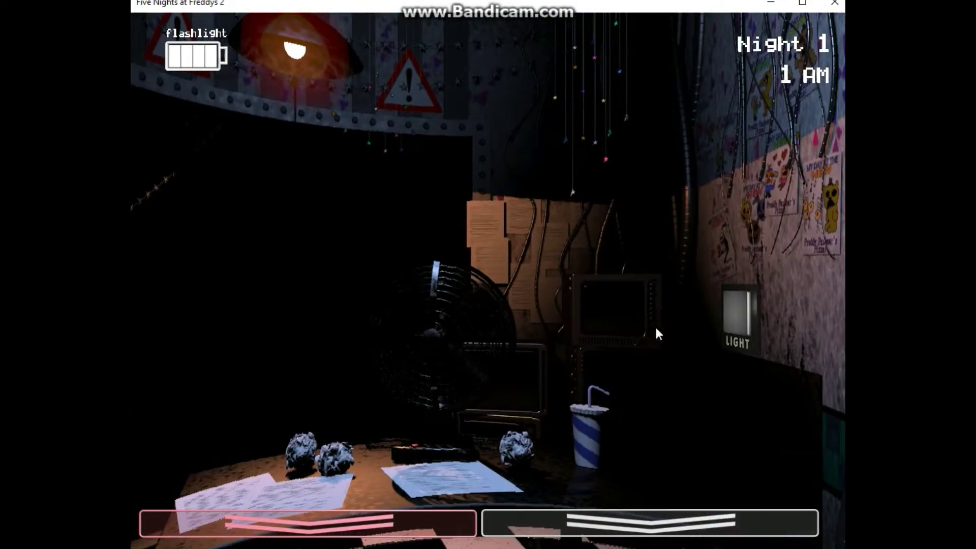
# Alternate between the Show Stage and Prize Corner feeds, lowering the monitor between checks
pyautogui.click(648, 524)
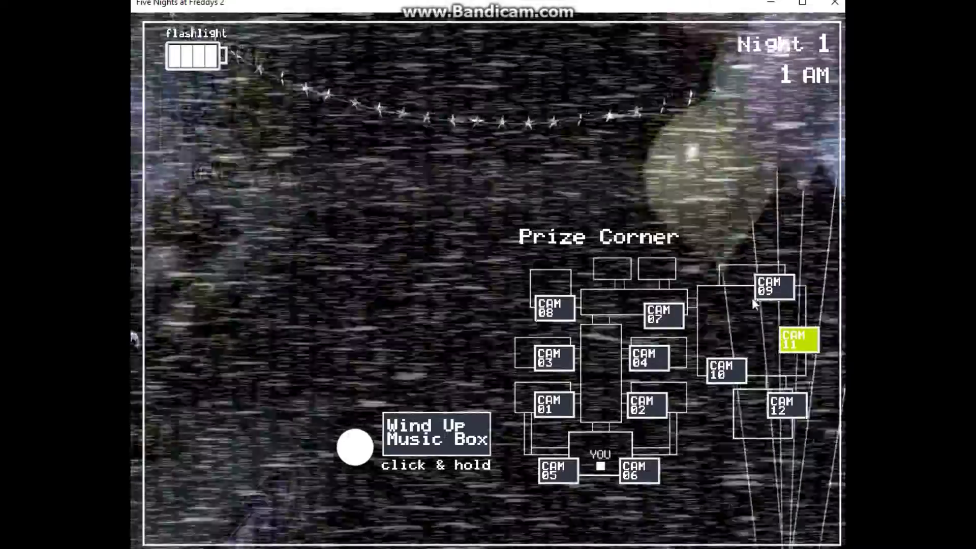
pyautogui.click(773, 288)
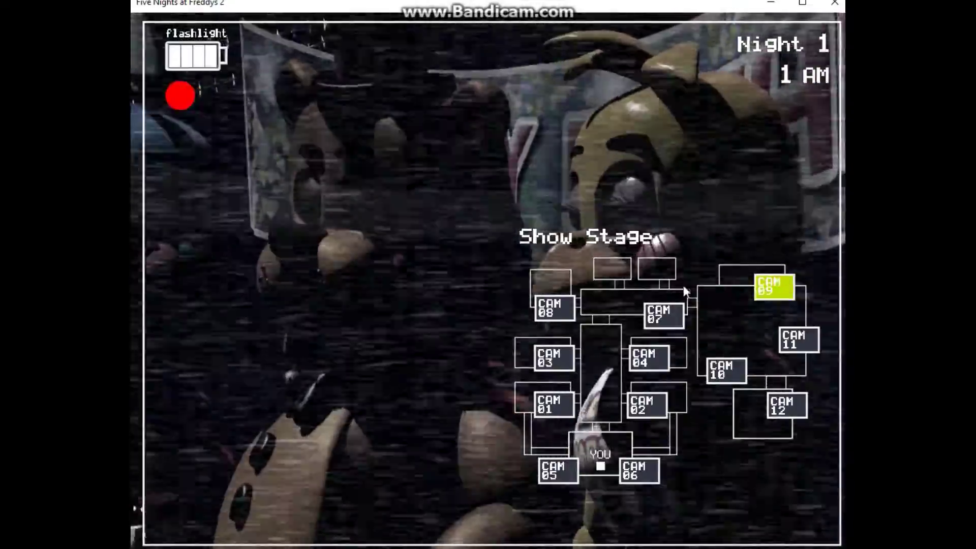
pyautogui.click(796, 339)
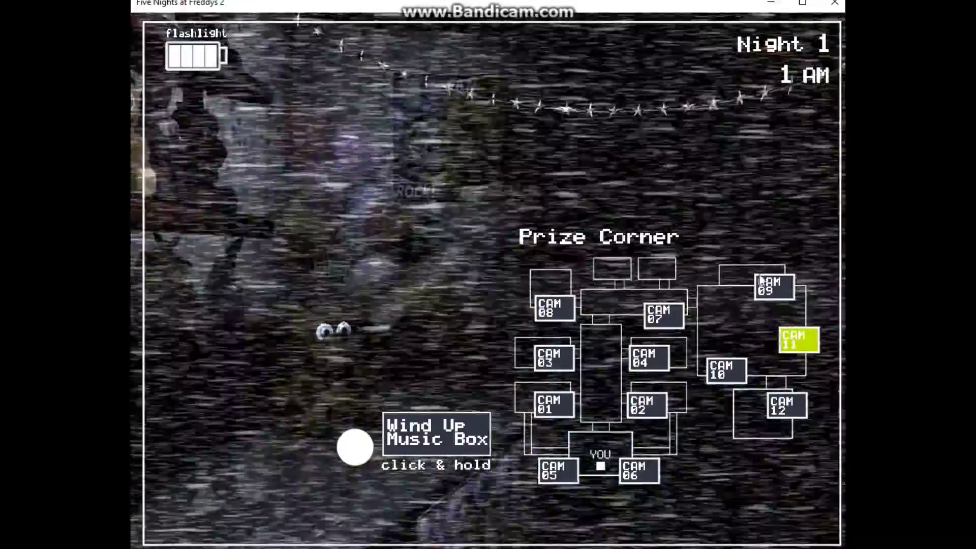
pyautogui.click(774, 287)
pyautogui.click(586, 465)
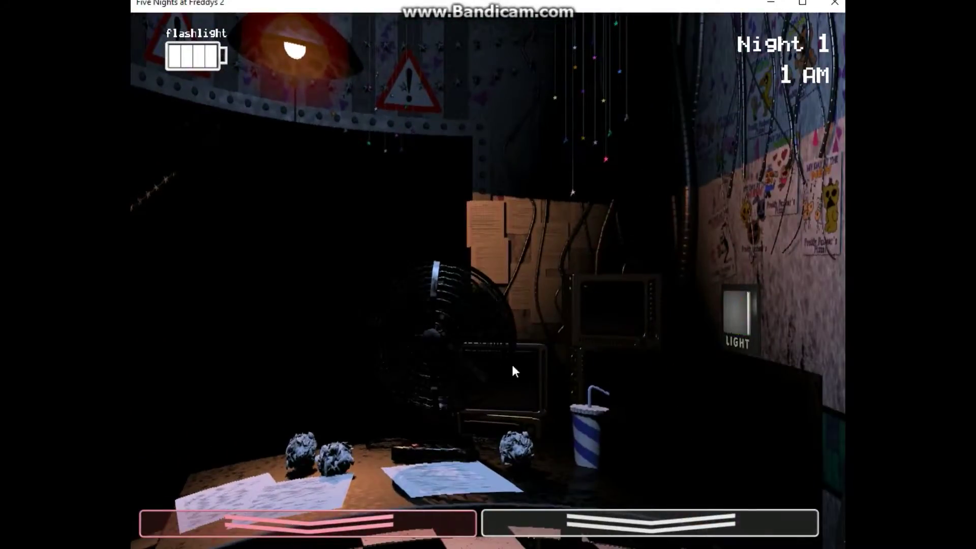
pyautogui.click(648, 523)
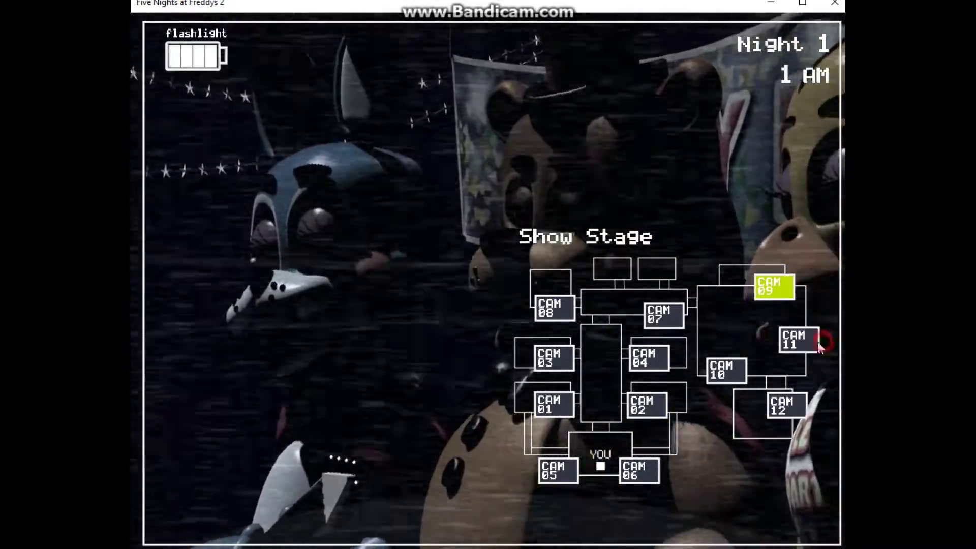
pyautogui.click(799, 340)
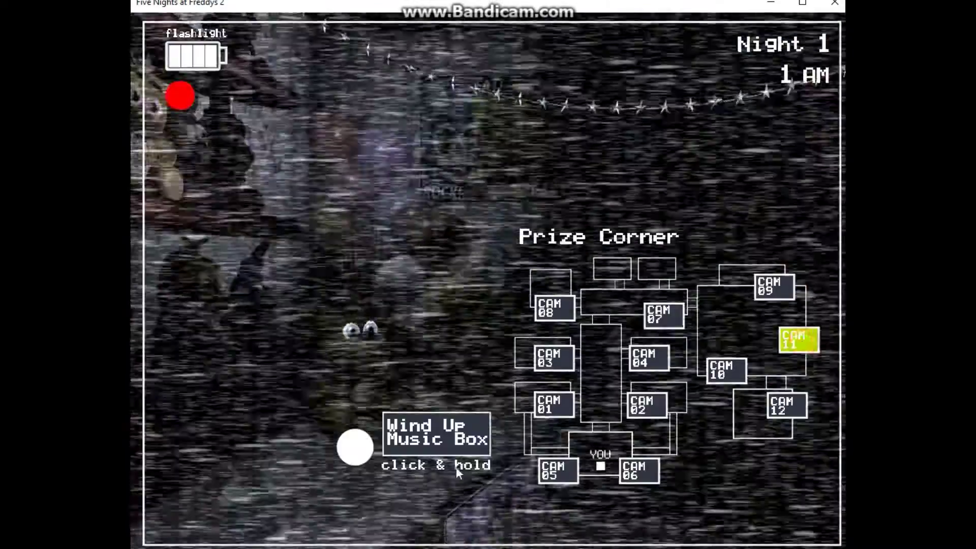
pyautogui.click(456, 467)
pyautogui.click(666, 519)
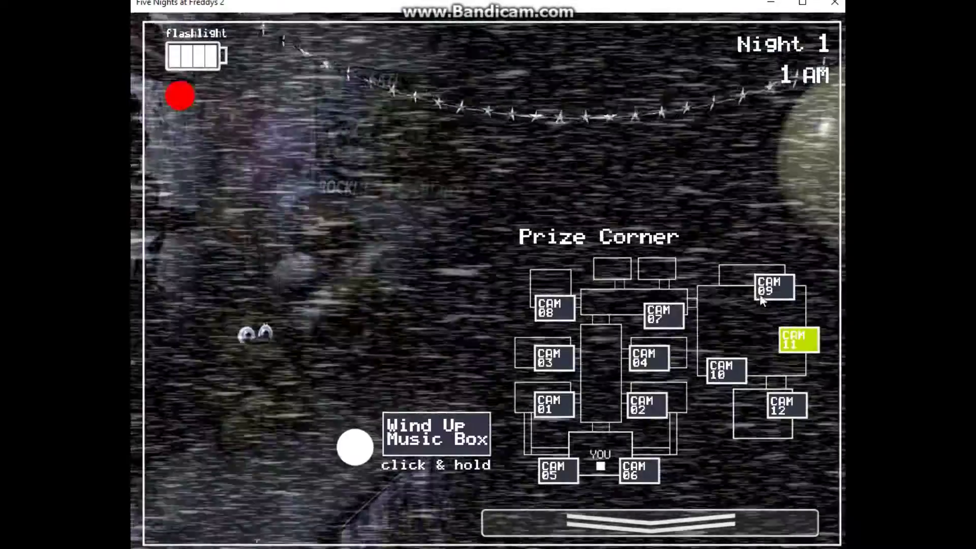
pyautogui.click(774, 288)
pyautogui.click(650, 522)
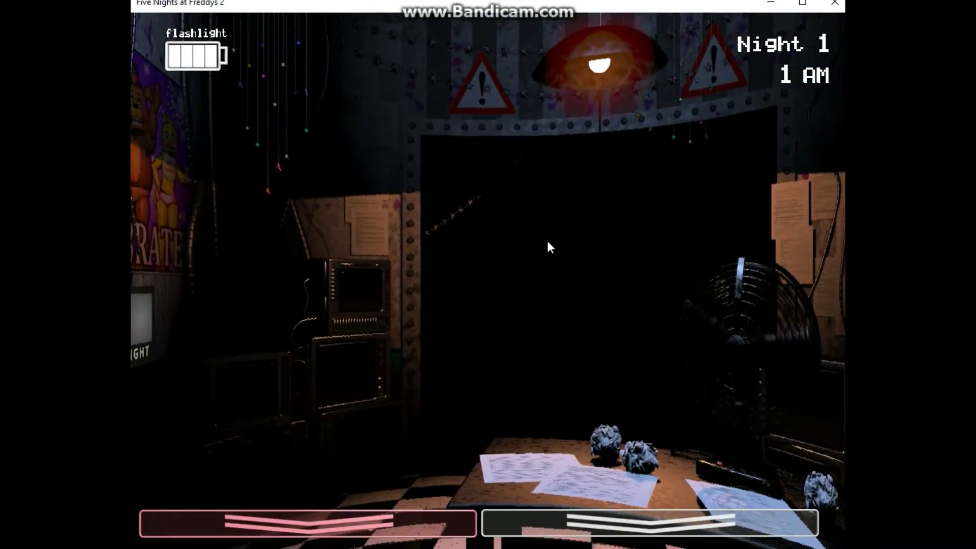
# Flash Toy Bonnie and Toy Freddy on stage, then check Prize Corner and Kid's Cove
pyautogui.click(649, 523)
pyautogui.click(798, 339)
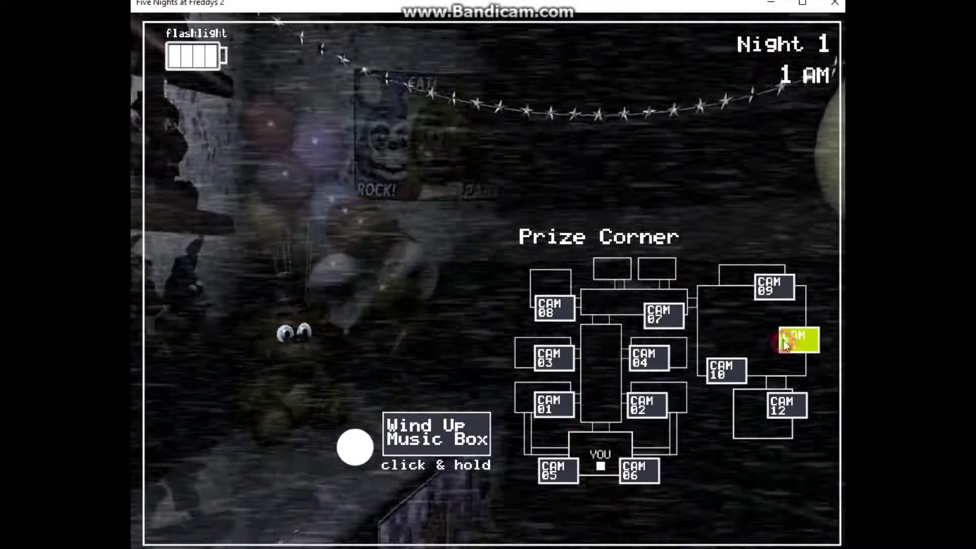
pyautogui.click(773, 287)
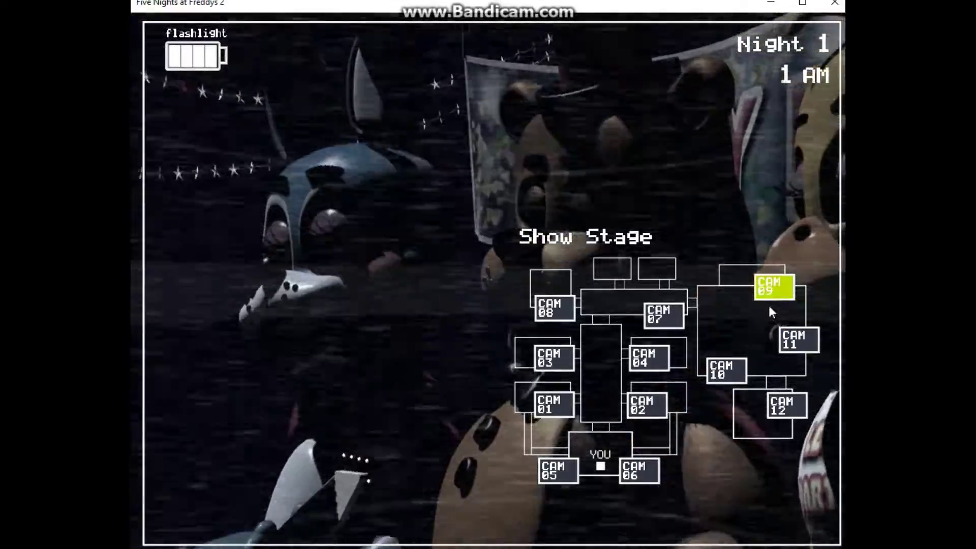
pyautogui.press('ctrl')
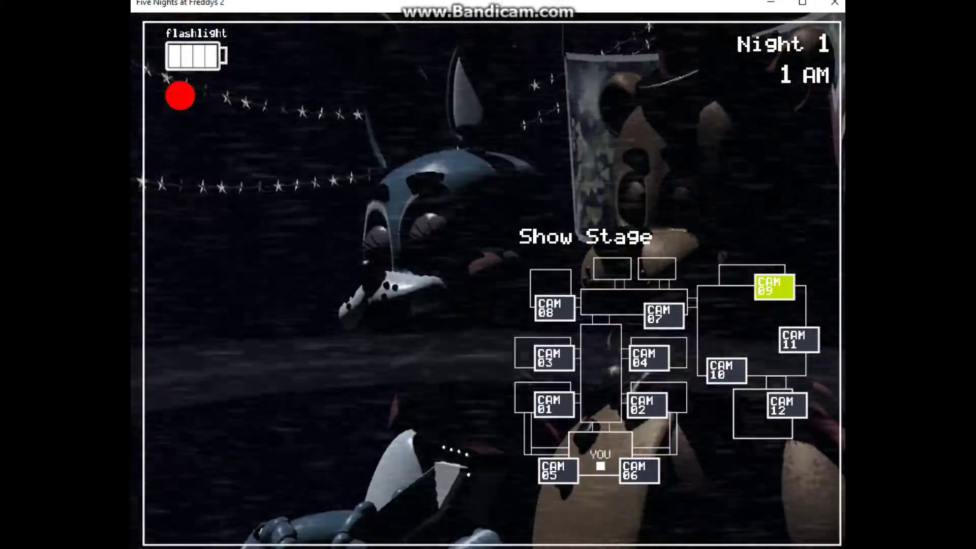
pyautogui.click(797, 339)
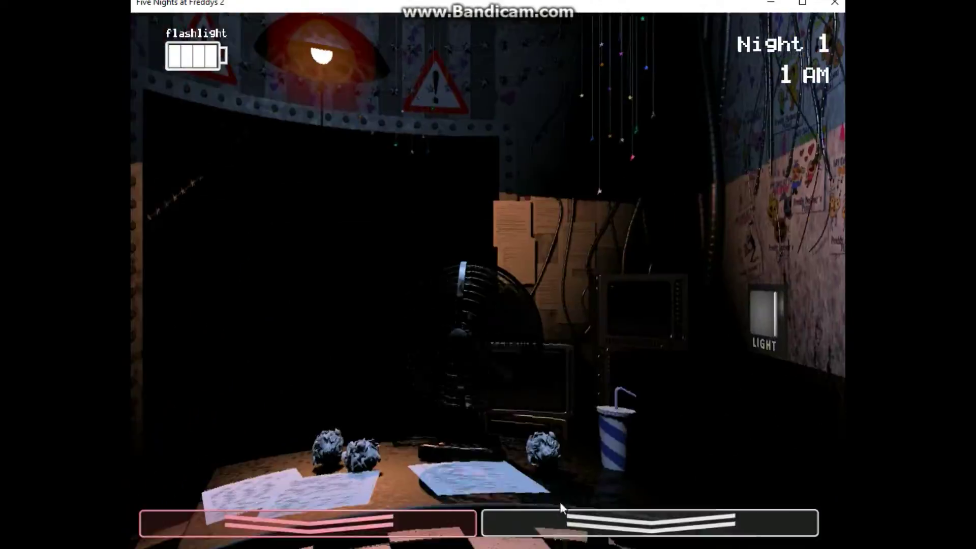
pyautogui.moveTo(650, 524)
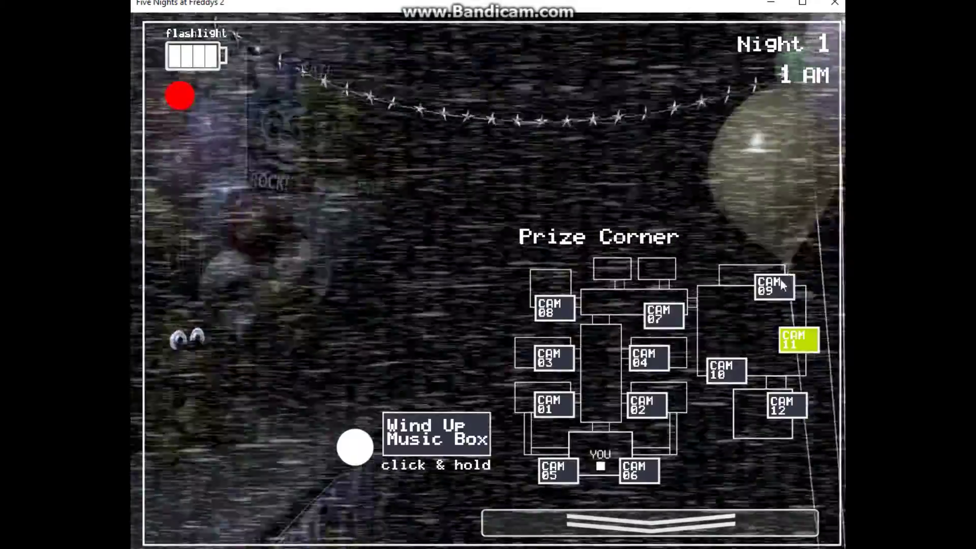
pyautogui.click(780, 284)
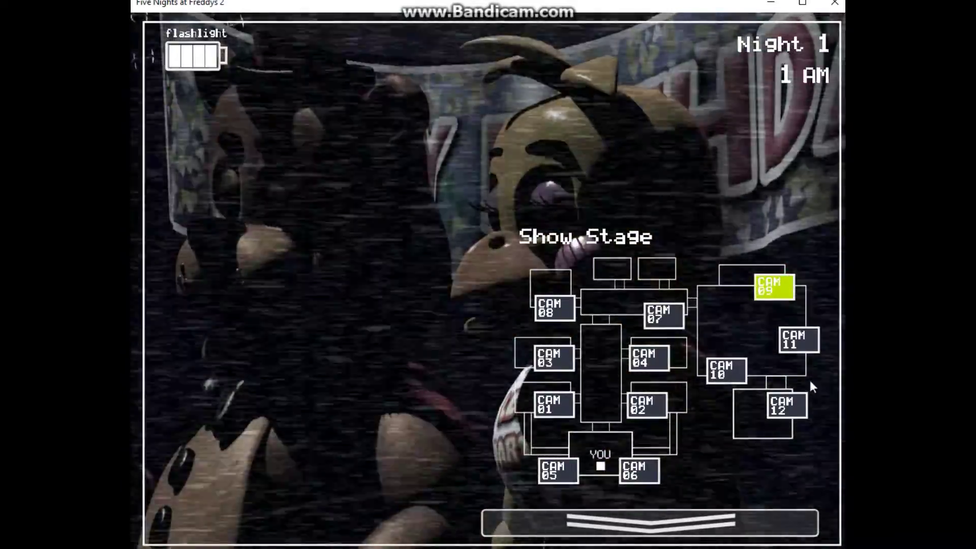
pyautogui.click(798, 340)
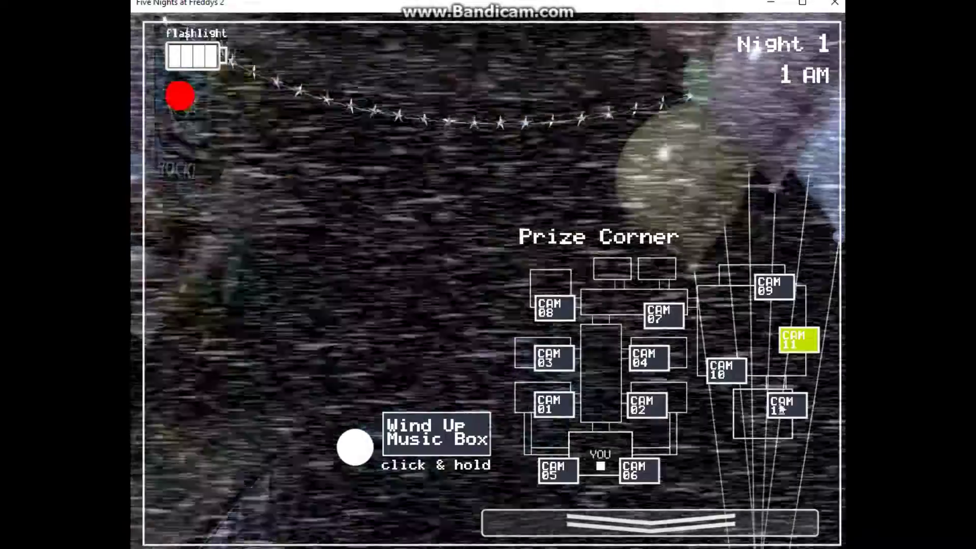
pyautogui.click(787, 406)
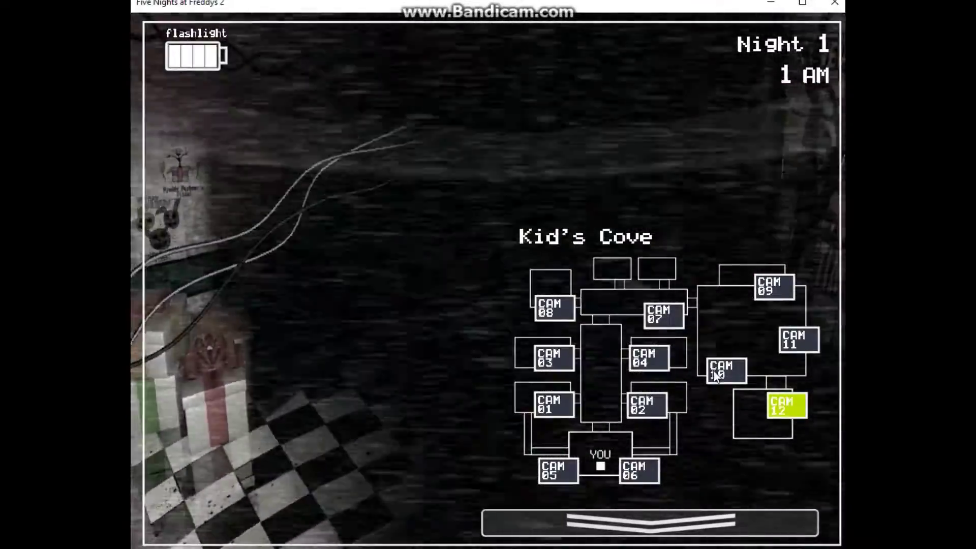
# Flash Game Area, Party Rooms 1, 2 and 4, Parts/Service and the Left Air Vent
pyautogui.click(722, 370)
pyautogui.press('ctrl')
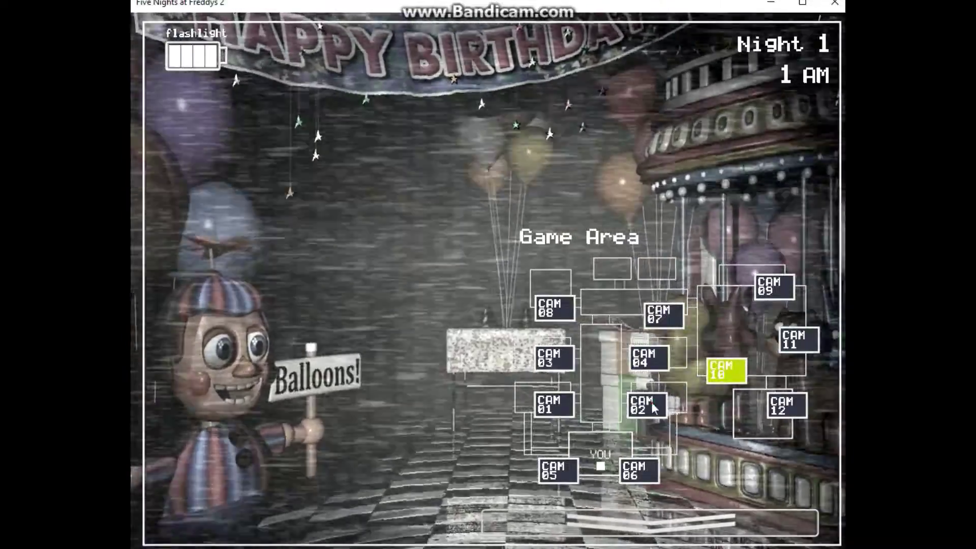
pyautogui.click(645, 404)
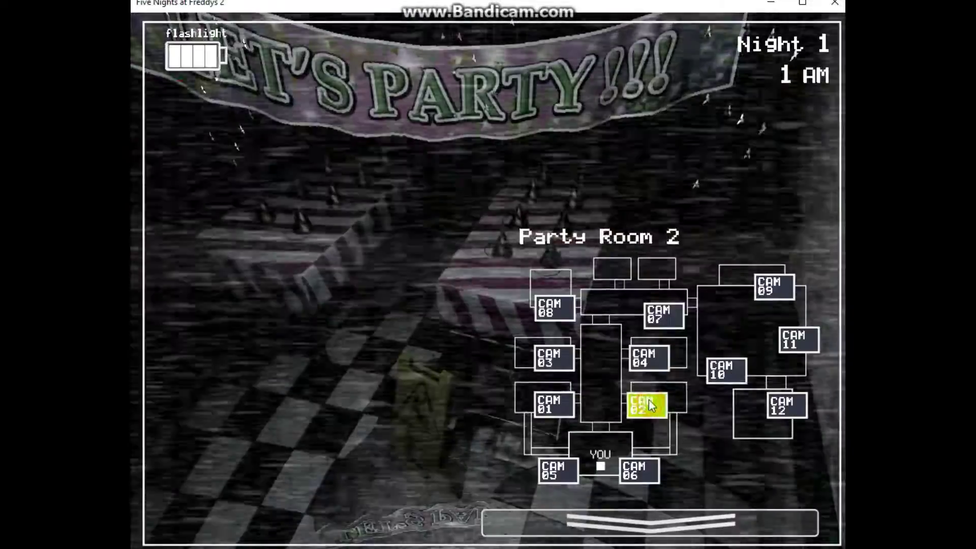
pyautogui.press('ctrl')
pyautogui.click(648, 357)
pyautogui.press('ctrl')
pyautogui.click(660, 315)
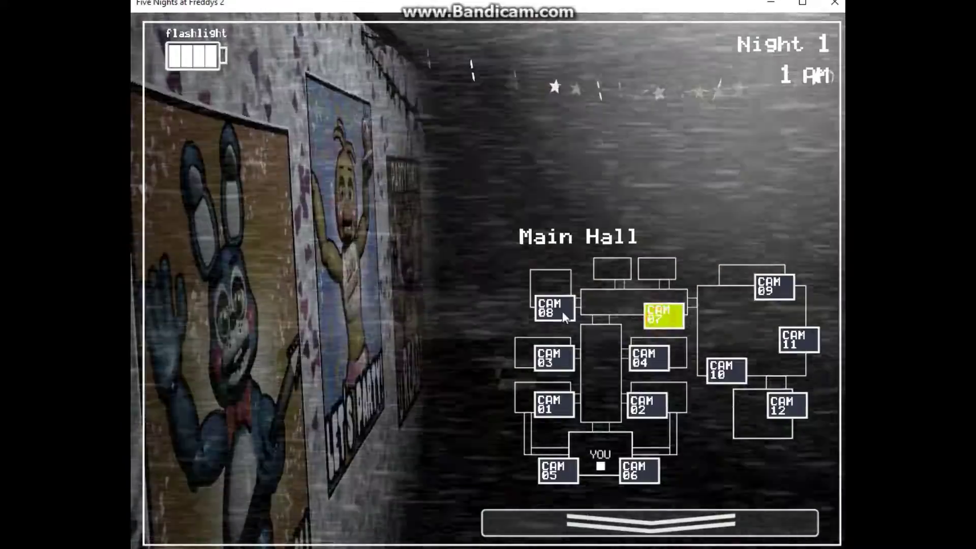
pyautogui.click(554, 308)
pyautogui.press('ctrl')
pyautogui.click(554, 358)
pyautogui.click(551, 404)
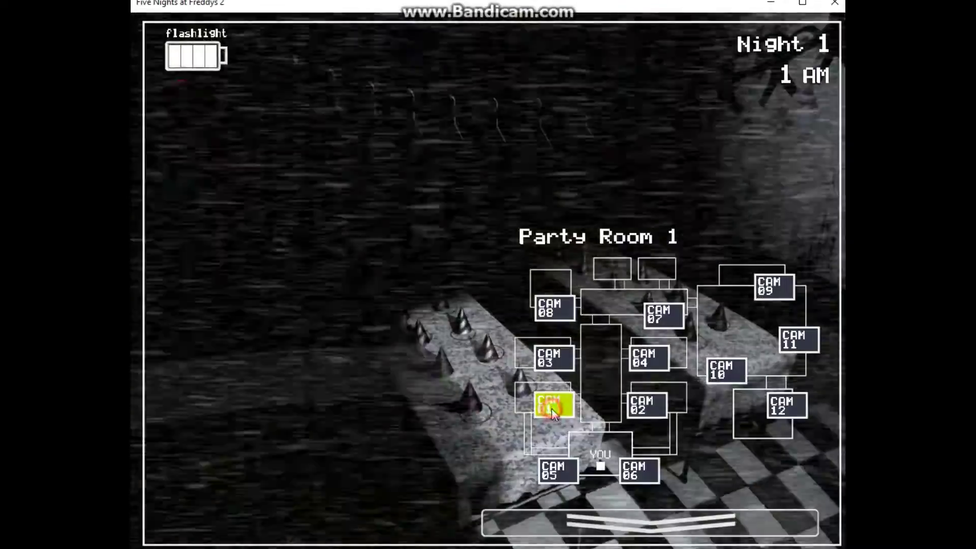
pyautogui.press('ctrl')
pyautogui.click(557, 473)
pyautogui.press('ctrl')
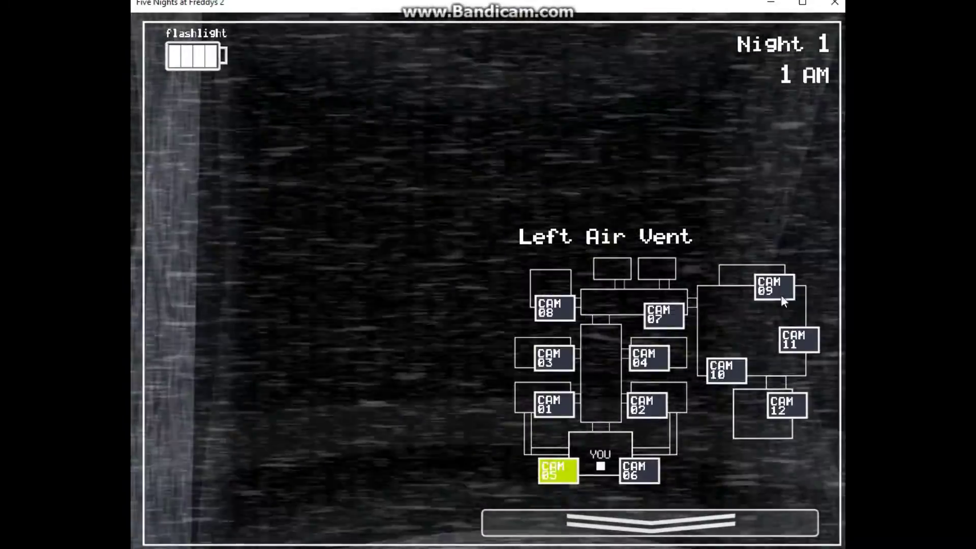
# Flash Show Stage and Parts/Service, ending on a lit Show Stage feed
pyautogui.click(775, 286)
pyautogui.press('ctrl')
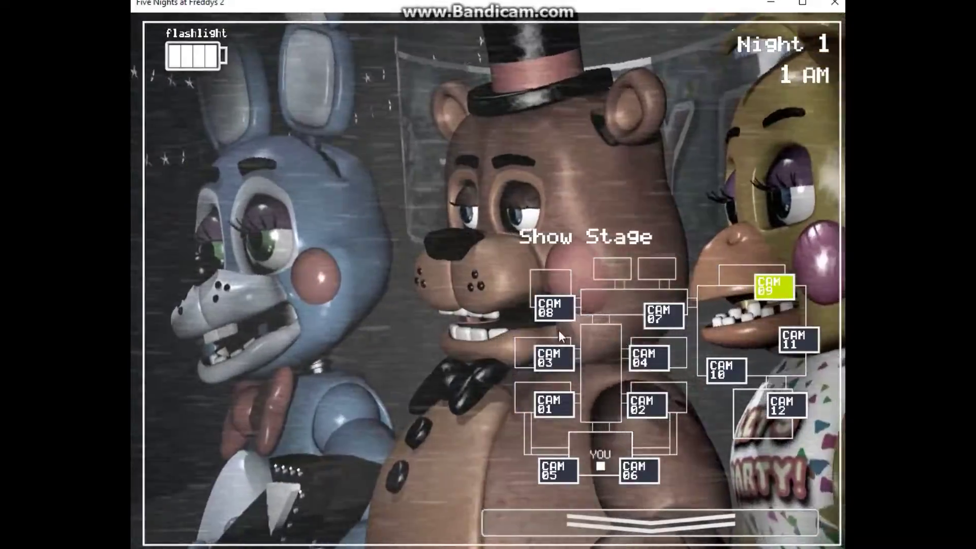
pyautogui.click(553, 357)
pyautogui.click(552, 308)
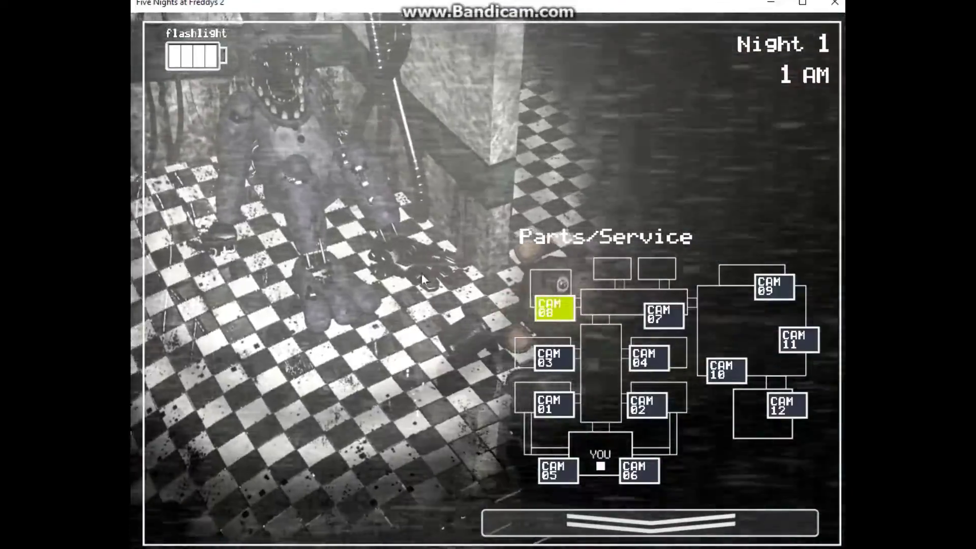
pyautogui.press('ctrl')
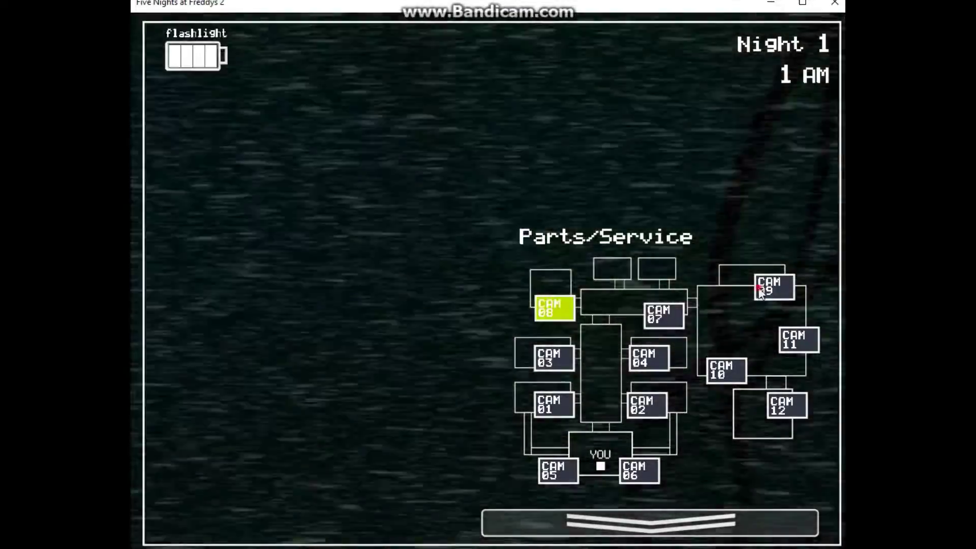
pyautogui.click(775, 287)
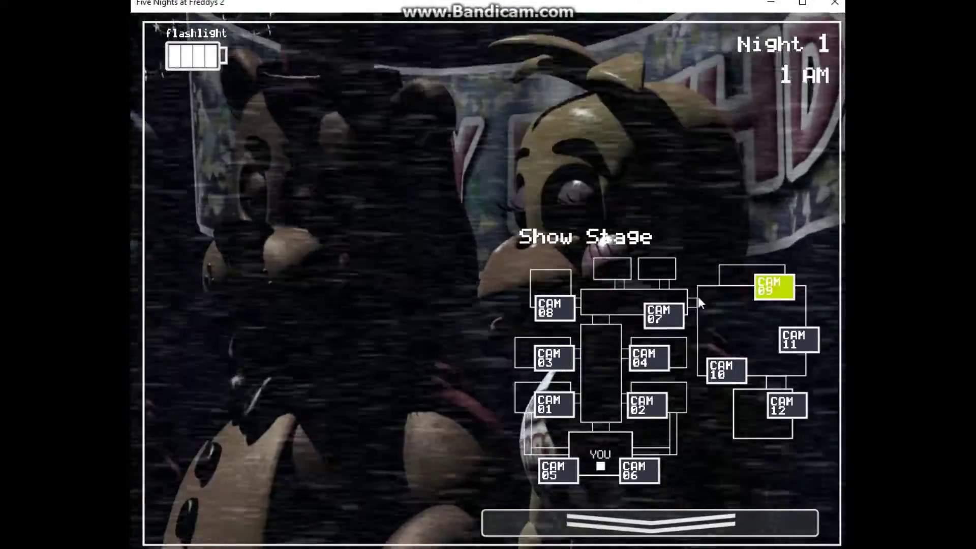
pyautogui.press('ctrl')
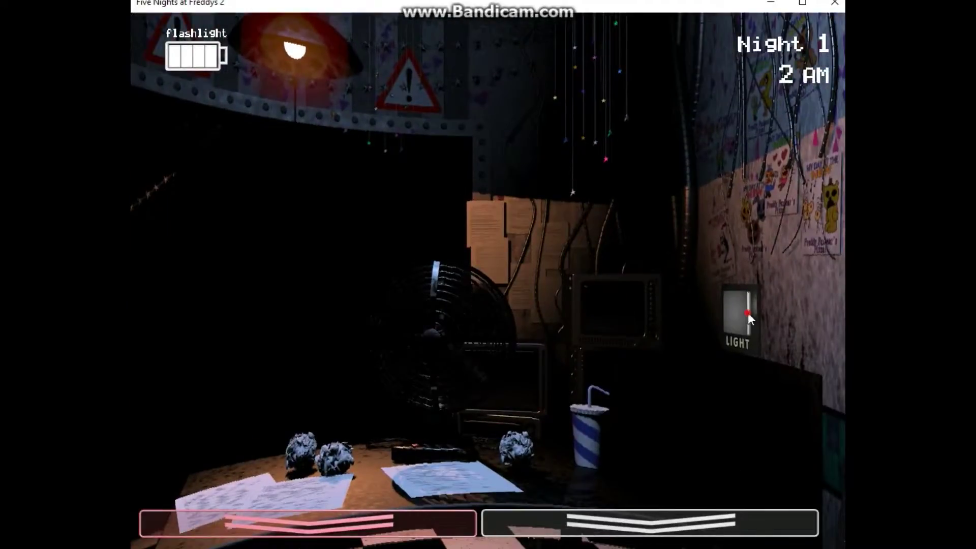
# Light the right vent twice while waiting for Night 2
pyautogui.click(748, 313)
pyautogui.click(726, 313)
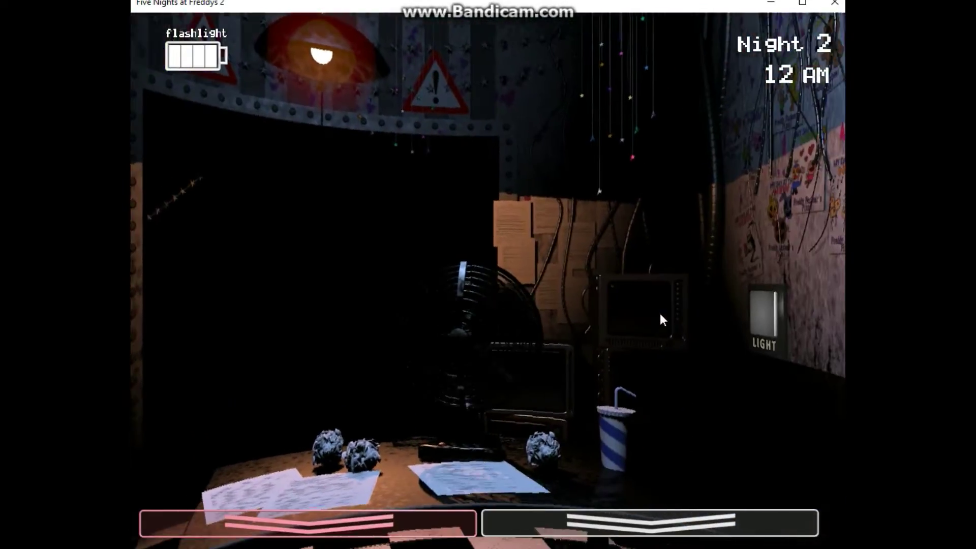
pyautogui.moveTo(650, 523)
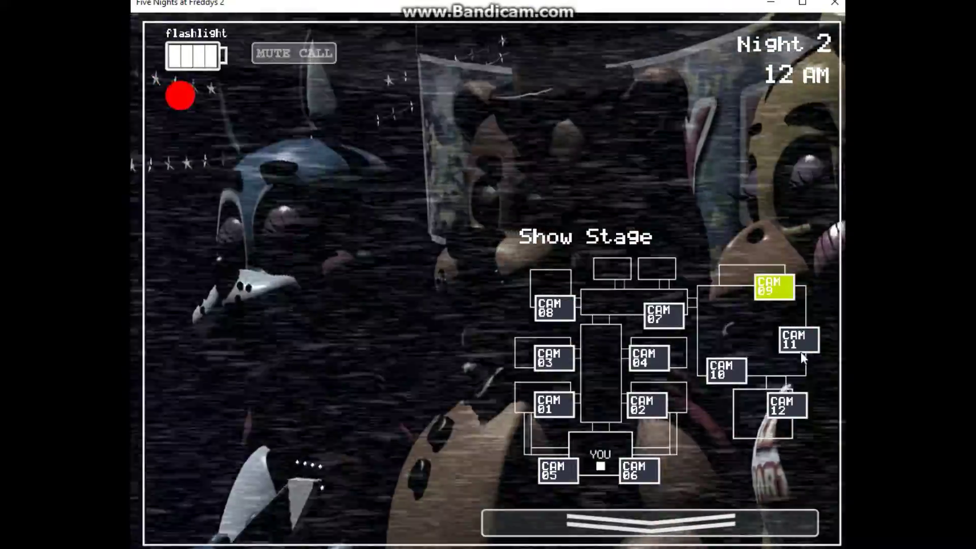
# Wind the Prize Corner music box and glance at the Show Stage
pyautogui.click(798, 340)
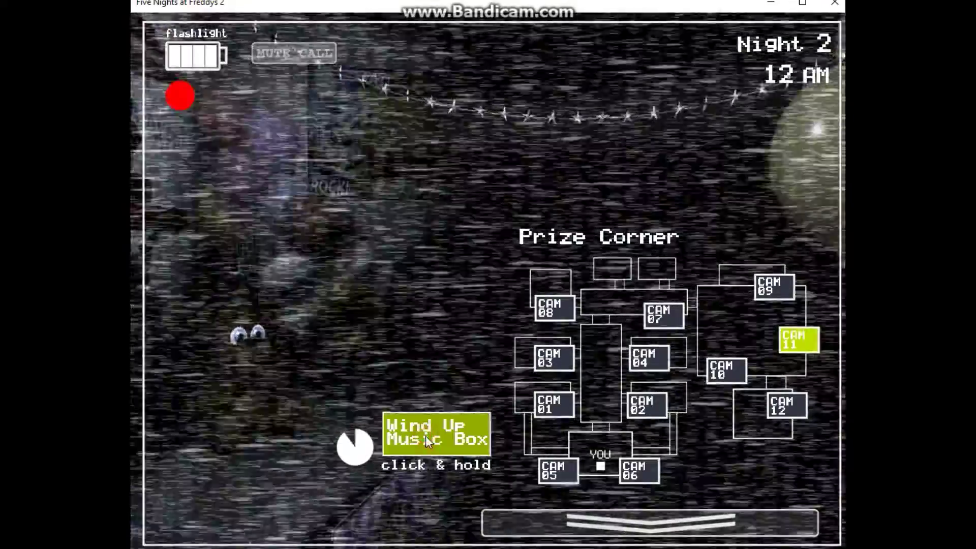
pyautogui.click(426, 435)
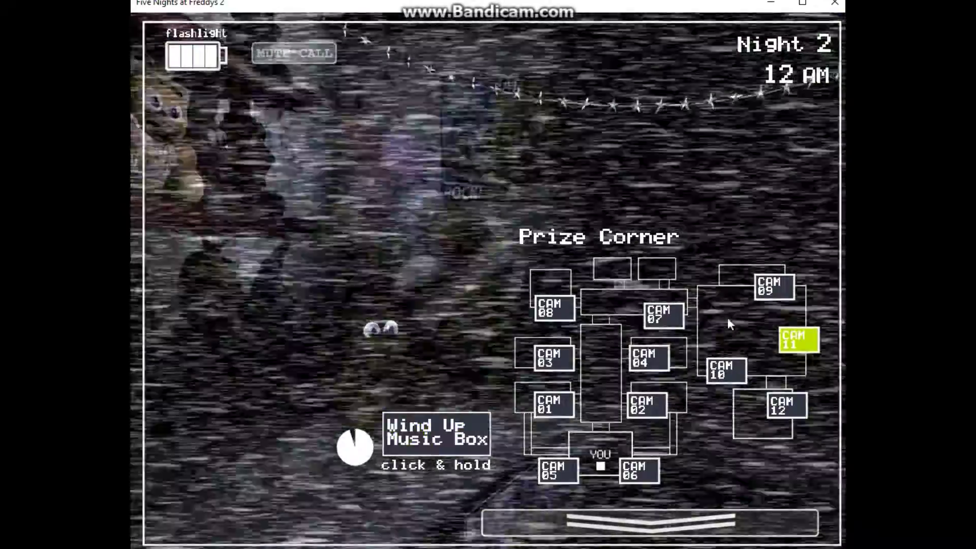
pyautogui.click(774, 285)
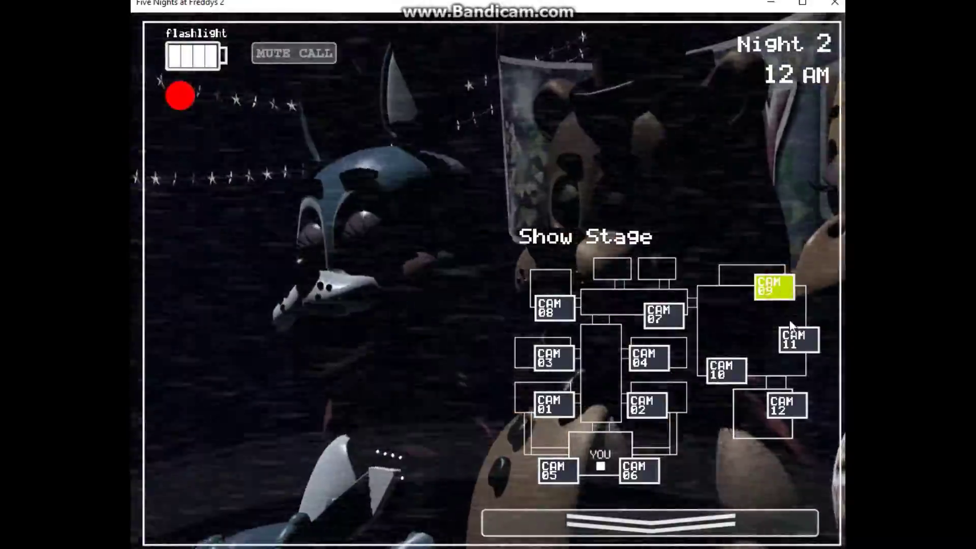
pyautogui.click(793, 336)
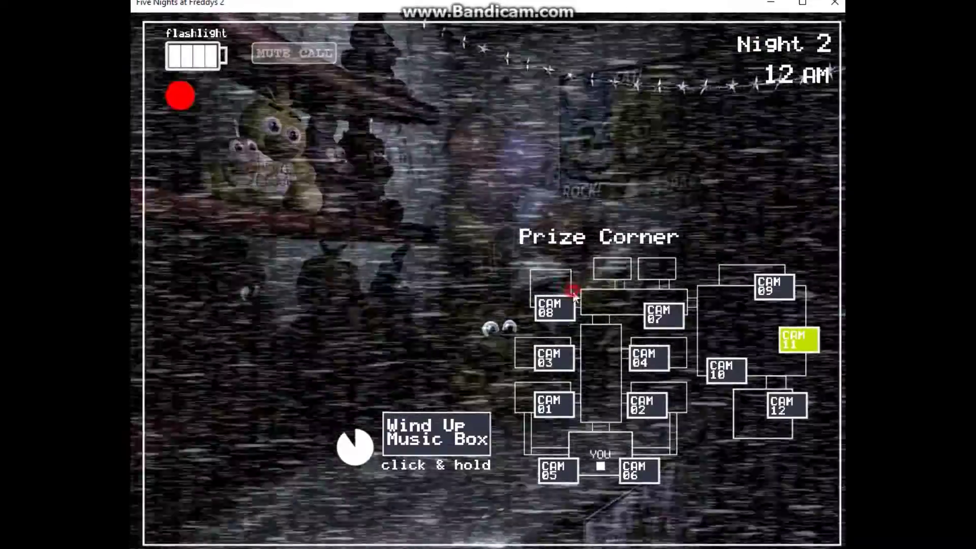
# Check Parts/Service and Main Hall, then light the hallway and both vents
pyautogui.click(556, 308)
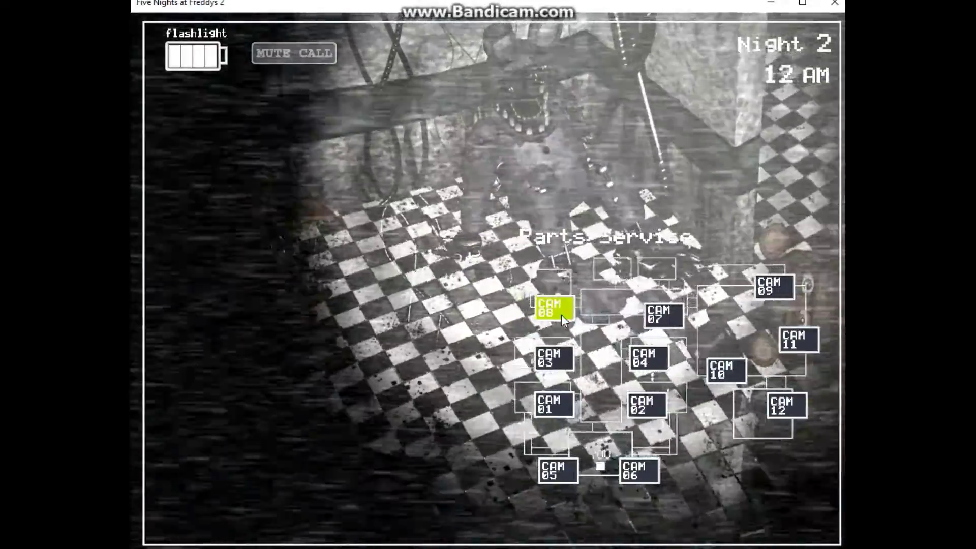
pyautogui.click(662, 314)
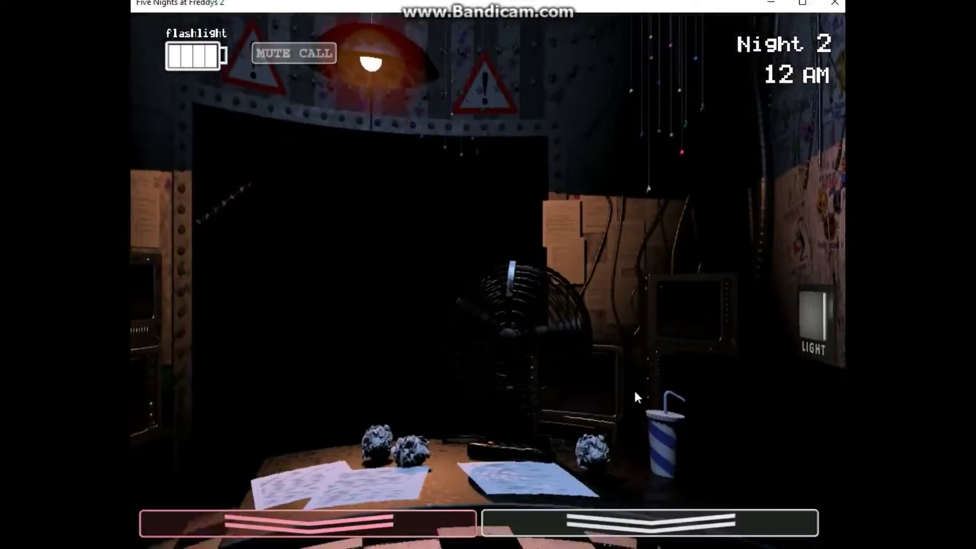
pyautogui.press('ctrl')
pyautogui.click(743, 342)
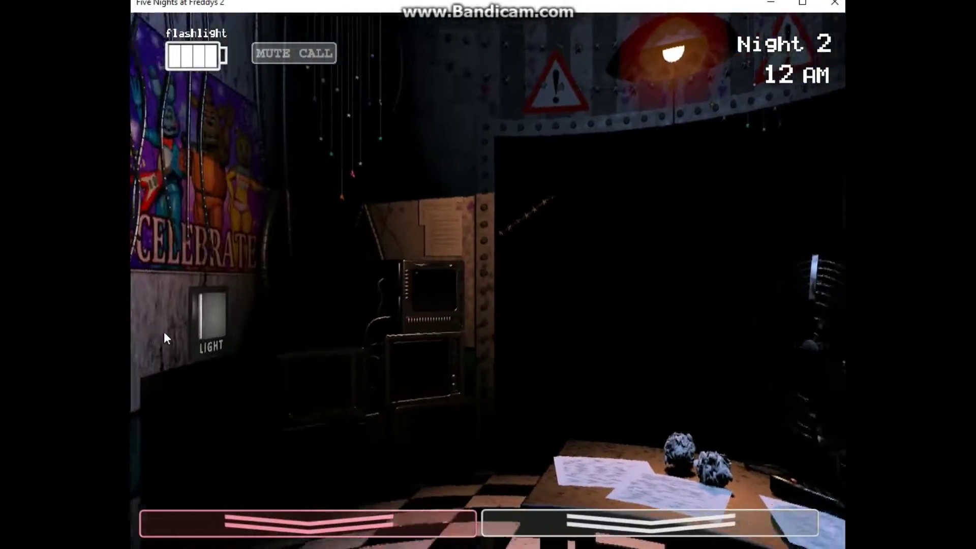
pyautogui.click(231, 312)
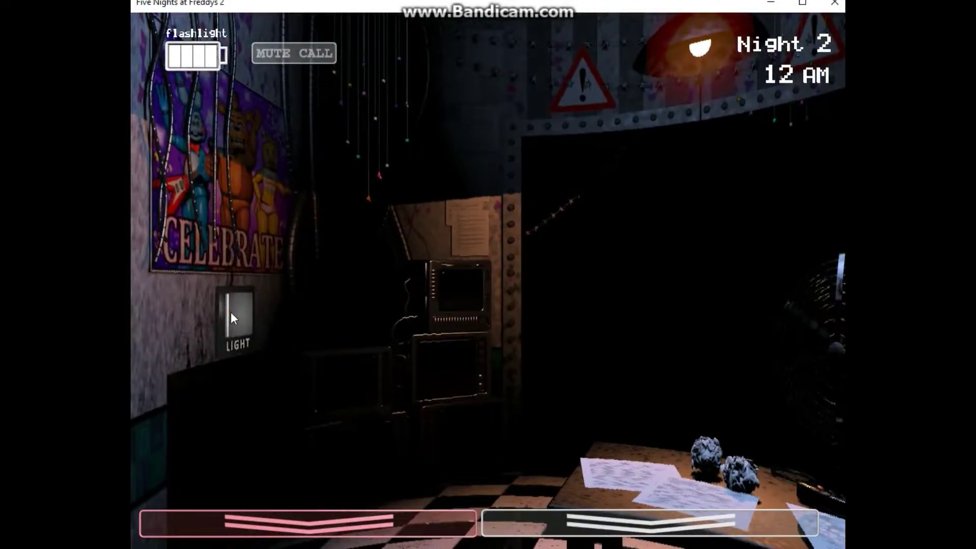
# Wind the Prize Corner music box to full after checking the Show Stage
pyautogui.click(648, 523)
pyautogui.click(774, 287)
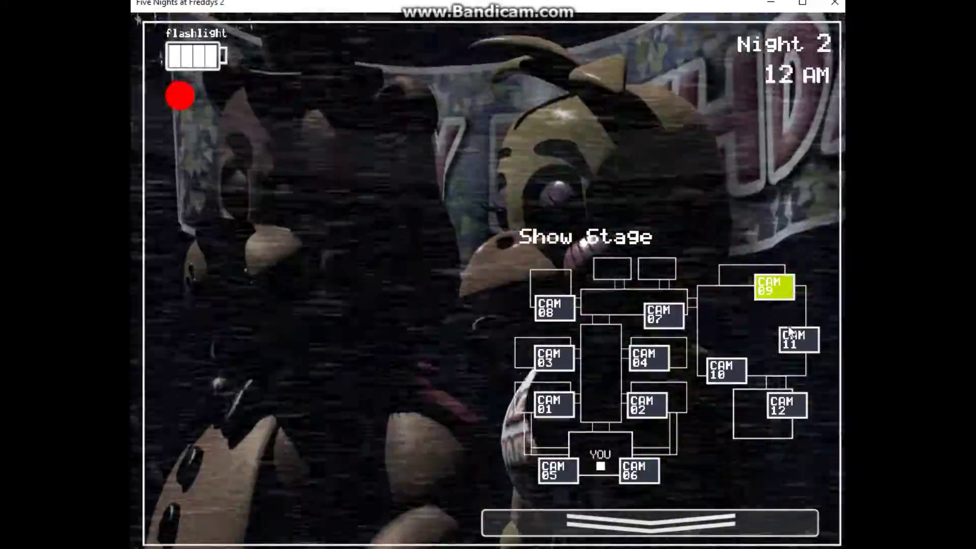
pyautogui.click(796, 339)
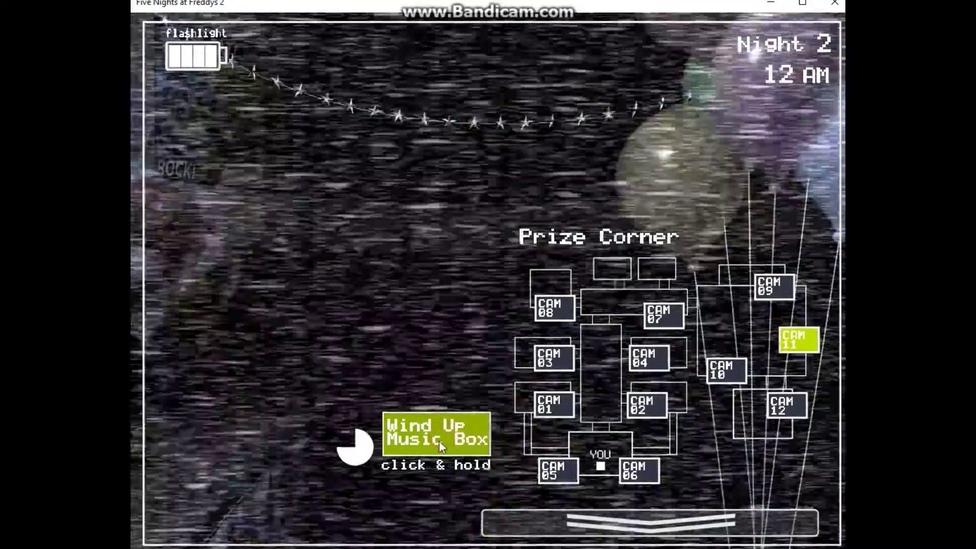
pyautogui.moveTo(438, 440); pyautogui.dragTo(441, 445)
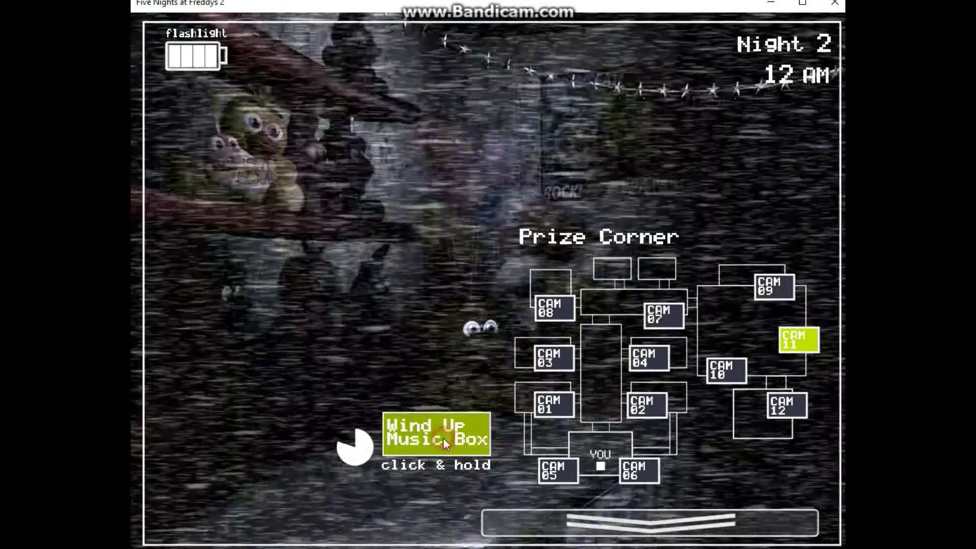
pyautogui.moveTo(443, 437); pyautogui.dragTo(443, 437)
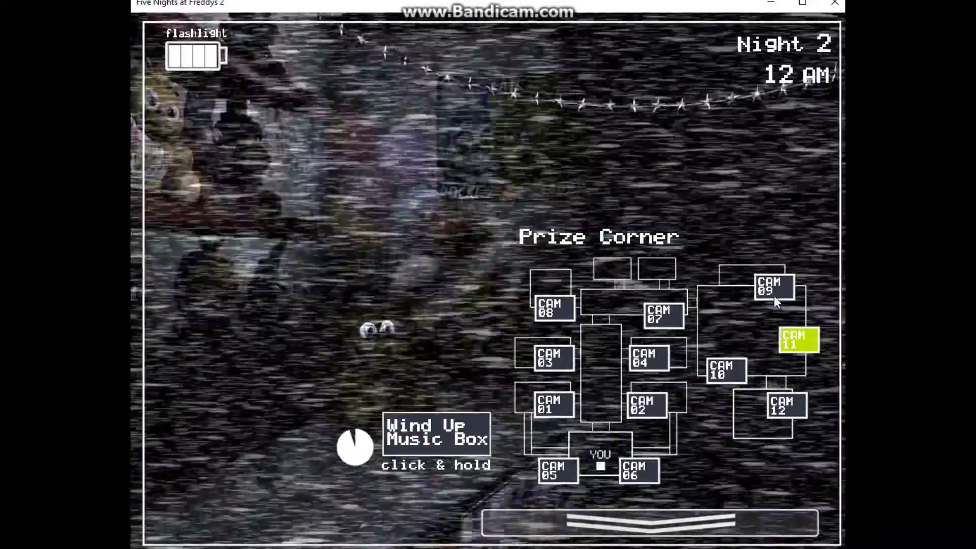
# Flash the Show Stage and repeatedly light the hallway
pyautogui.click(774, 296)
pyautogui.press('ctrl')
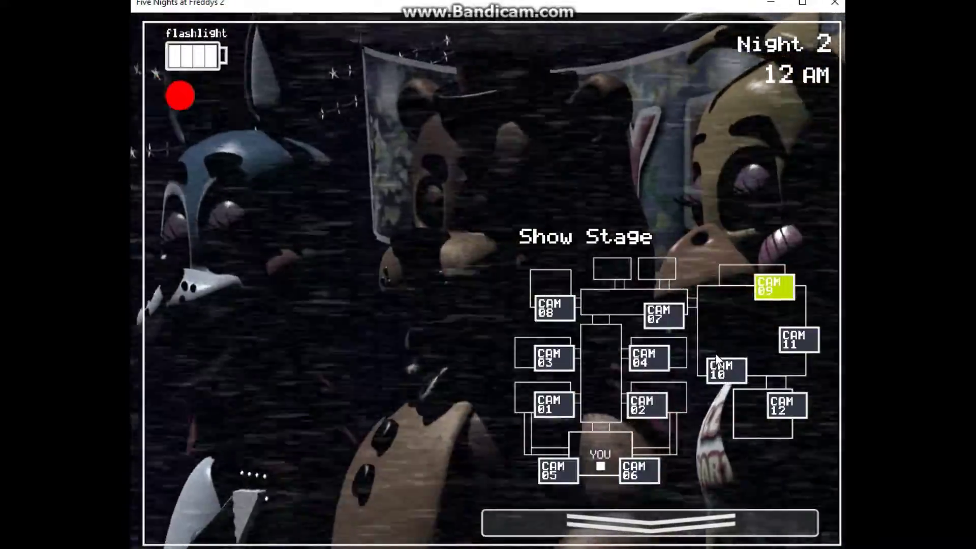
pyautogui.press('ctrl')
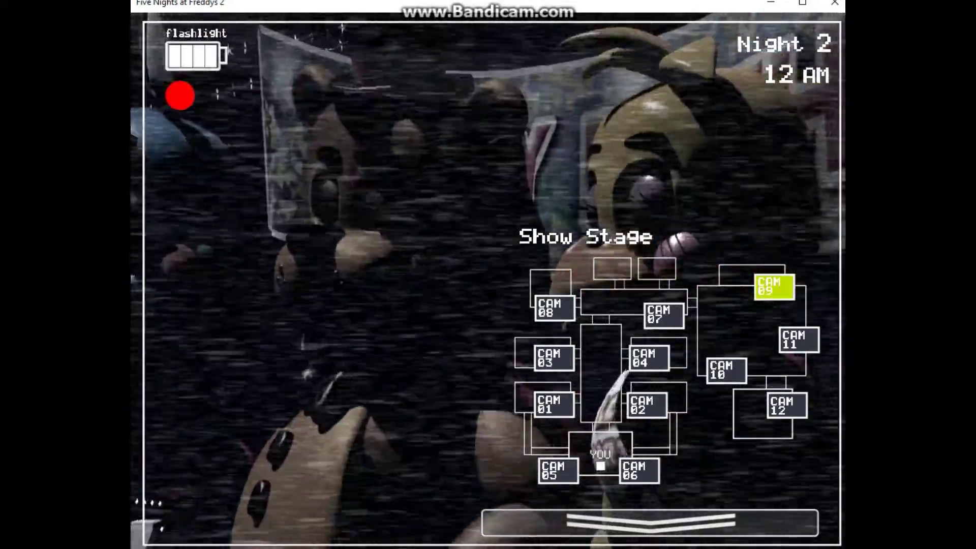
pyautogui.press('ctrl')
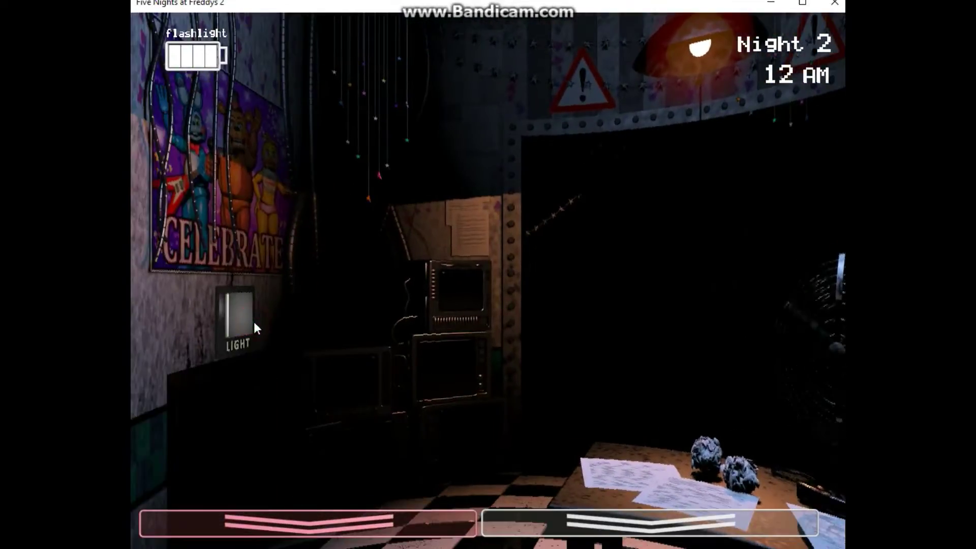
pyautogui.press('ctrl')
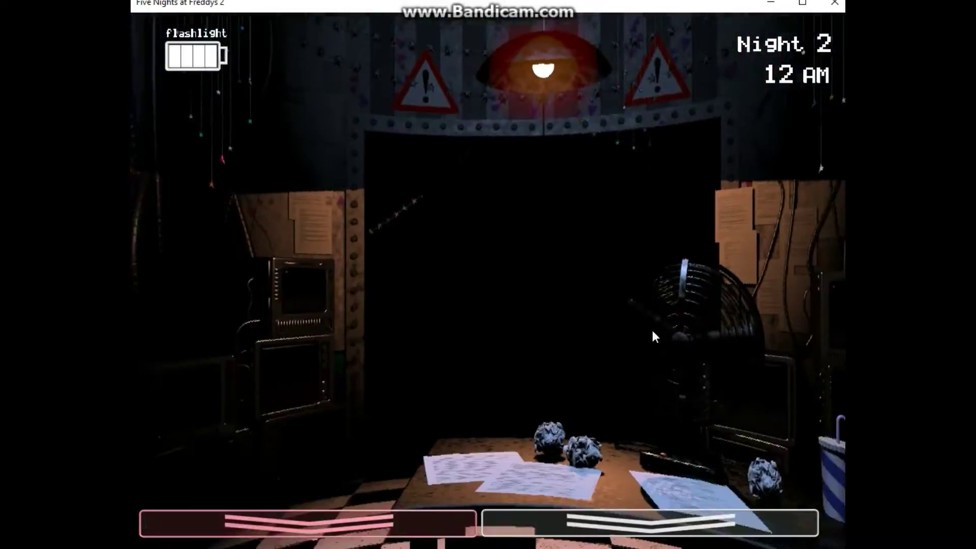
pyautogui.press('ctrl')
pyautogui.click(595, 526)
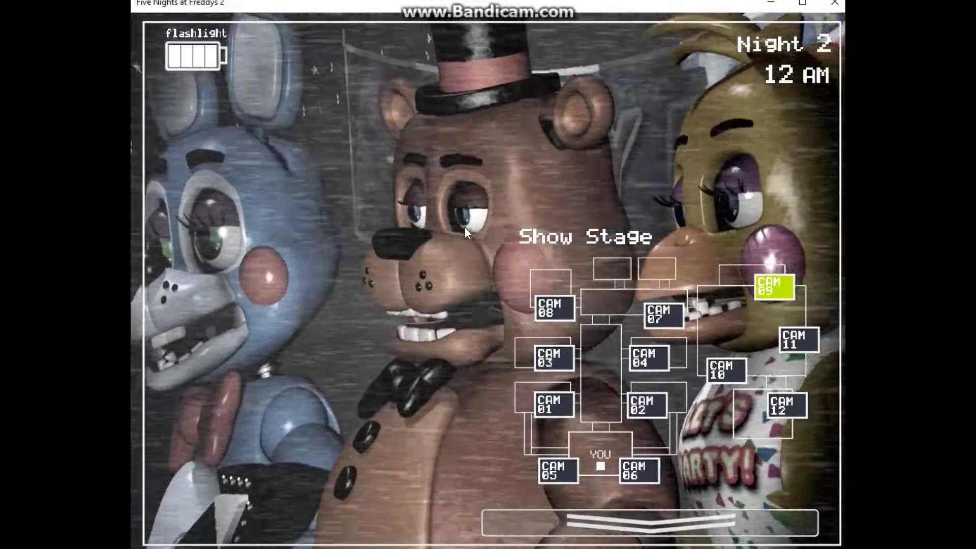
pyautogui.press('ctrl')
# Sweep Main Hall, Parts/Service, Party Room 3, Show Stage, Kid's Cove, Game Area, ending on Prize Corner
pyautogui.click(662, 311)
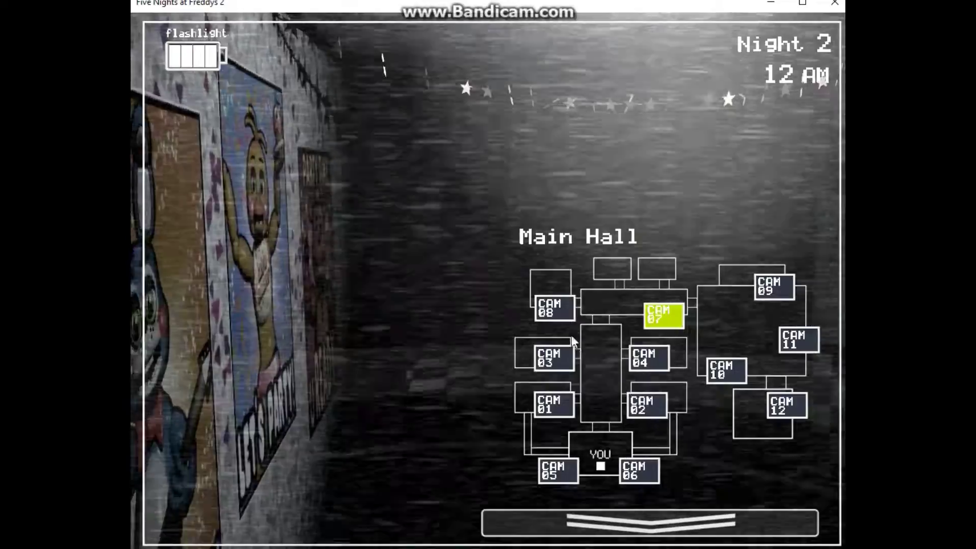
pyautogui.click(554, 307)
pyautogui.press('ctrl')
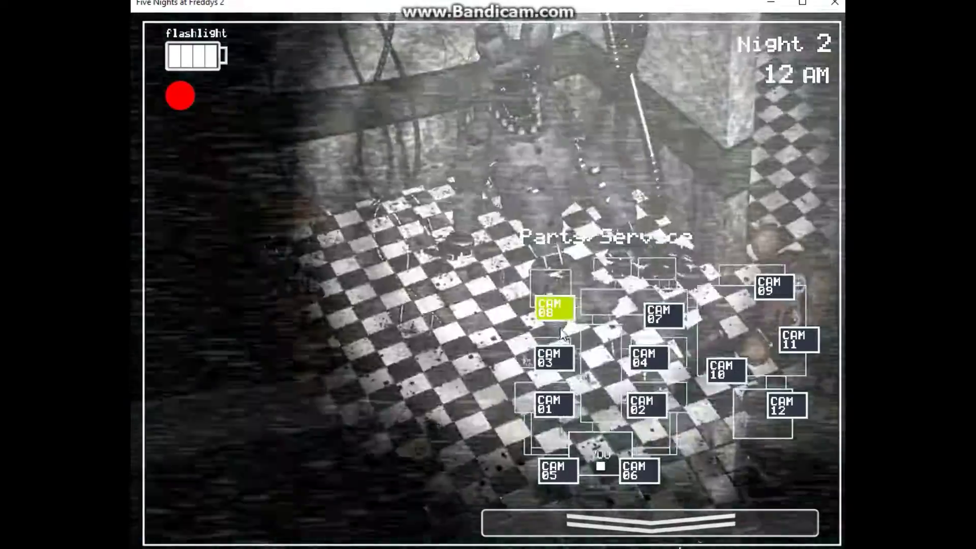
pyautogui.click(550, 357)
pyautogui.click(774, 287)
pyautogui.press('ctrl')
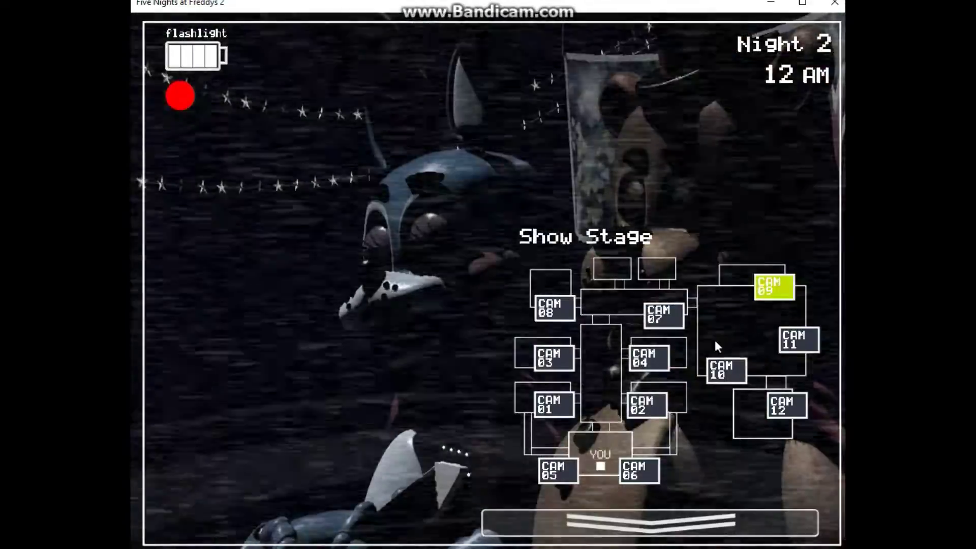
pyautogui.click(785, 405)
pyautogui.click(724, 369)
pyautogui.press('ctrl')
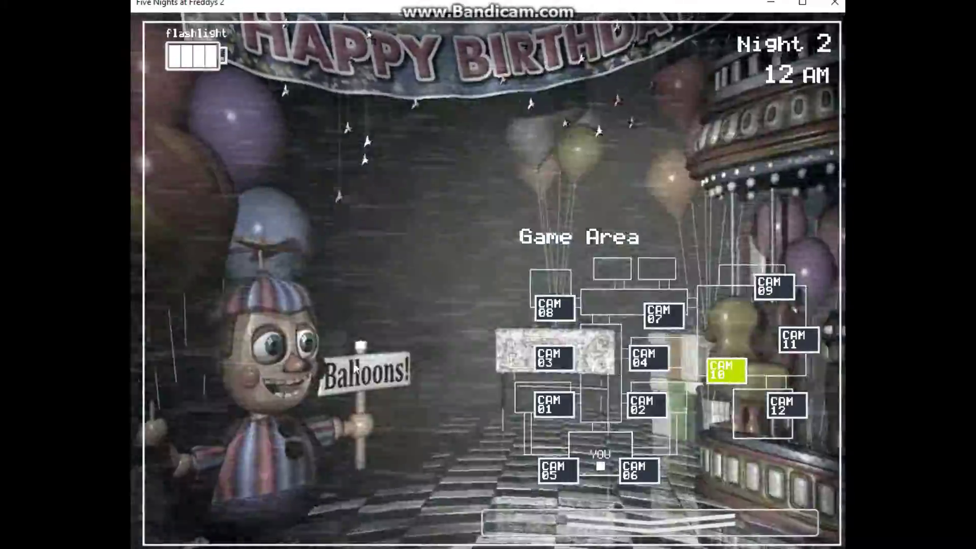
pyautogui.click(797, 341)
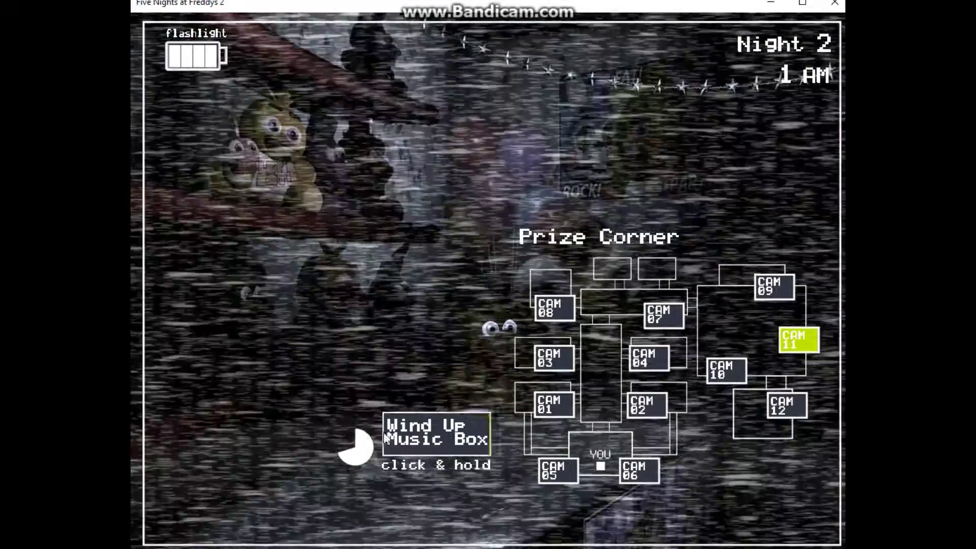
# Wind the music box to full, flash the Show Stage, and light both vents
pyautogui.click(421, 433)
pyautogui.moveTo(420, 432); pyautogui.dragTo(420, 432)
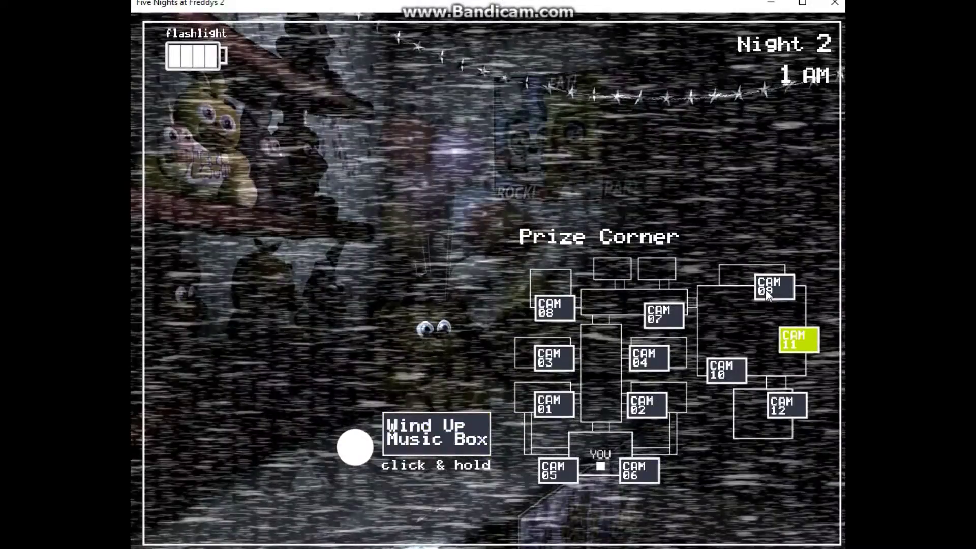
pyautogui.click(766, 289)
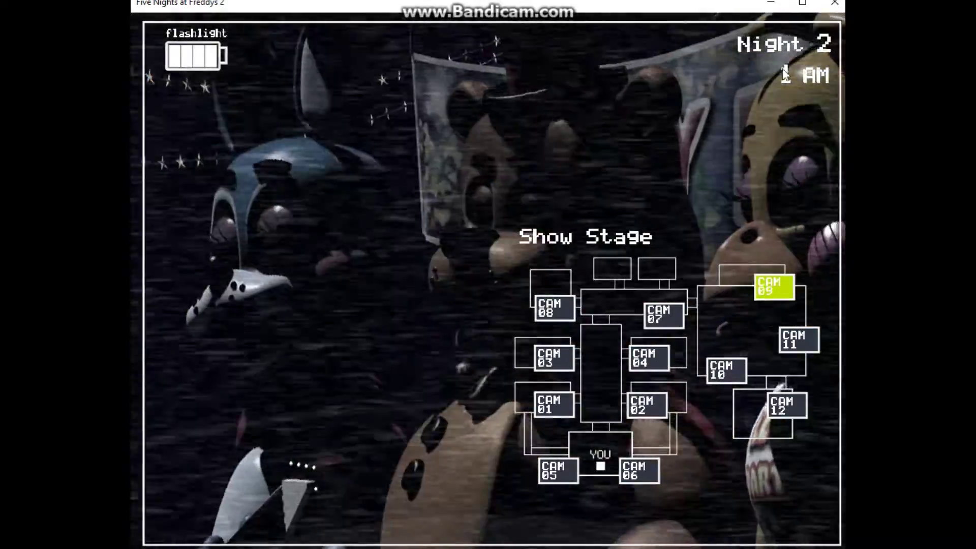
pyautogui.press('ctrl')
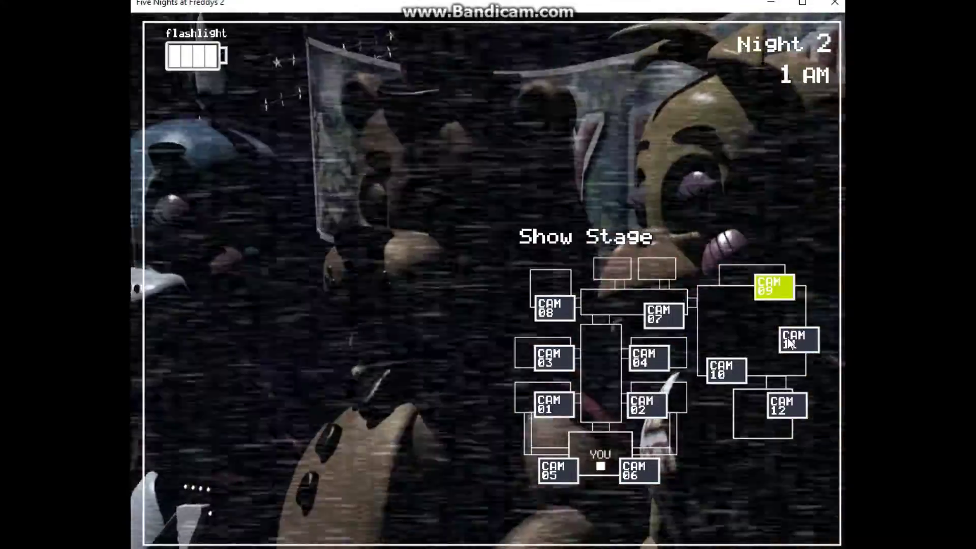
pyautogui.click(797, 339)
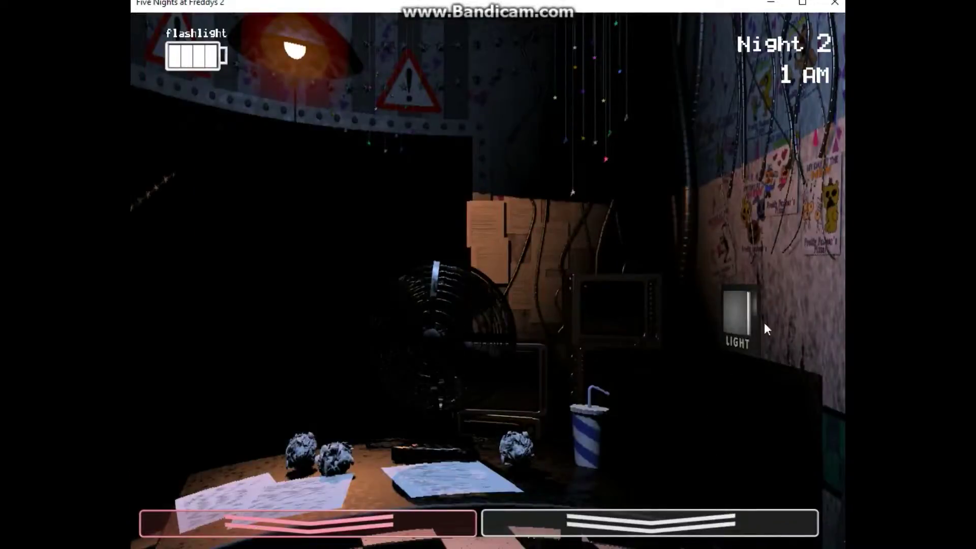
pyautogui.click(751, 320)
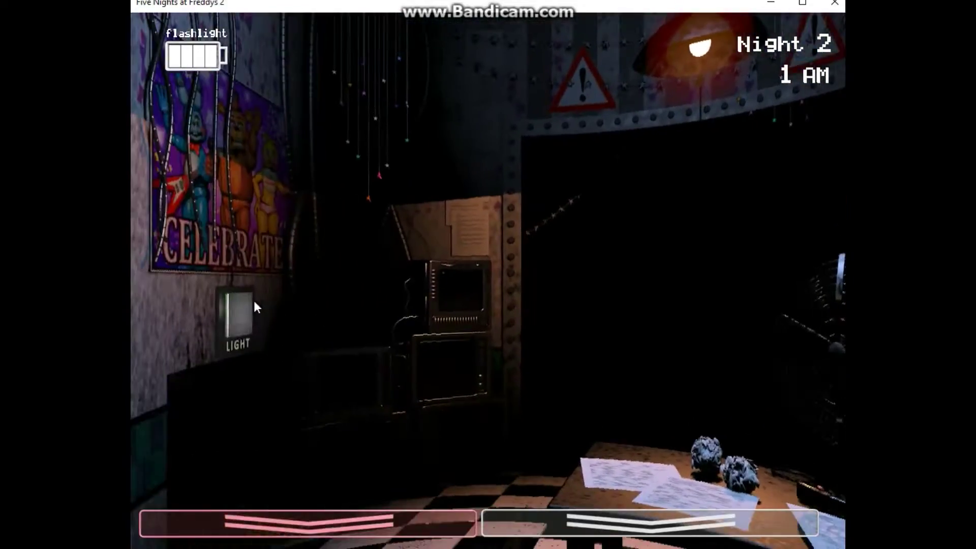
pyautogui.click(253, 305)
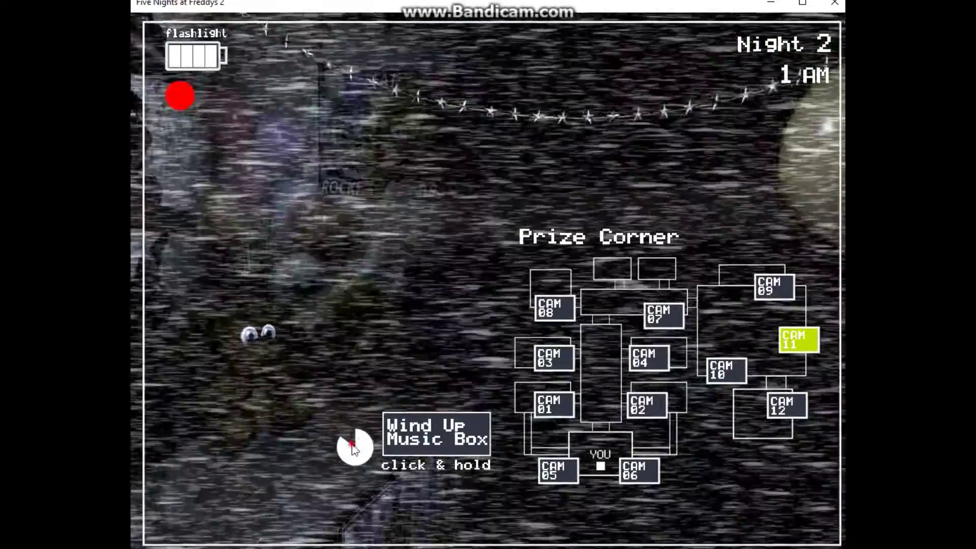
# Rewind the music box, check Game Area, Show Stage and Kid's Cove, then drop the monitor
pyautogui.moveTo(404, 437); pyautogui.dragTo(404, 436)
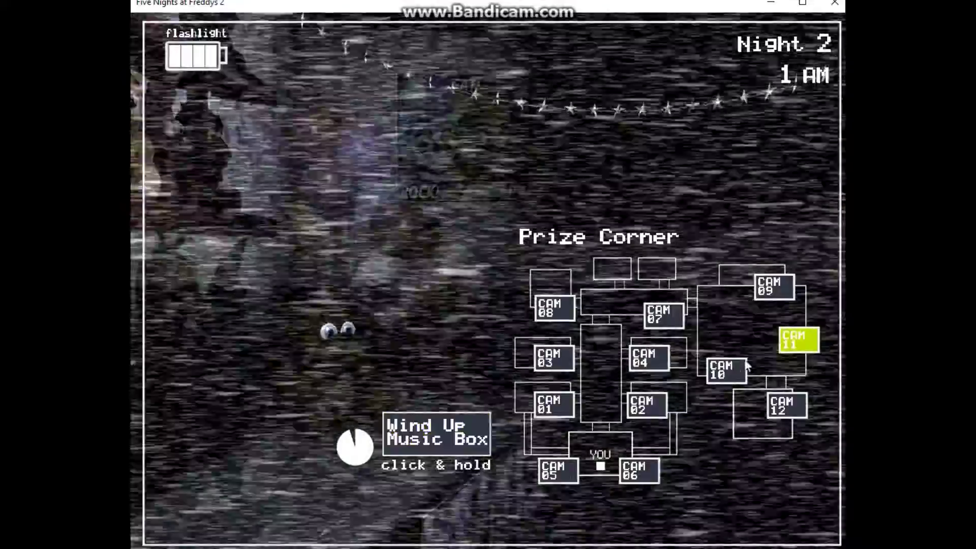
pyautogui.click(725, 369)
pyautogui.click(767, 288)
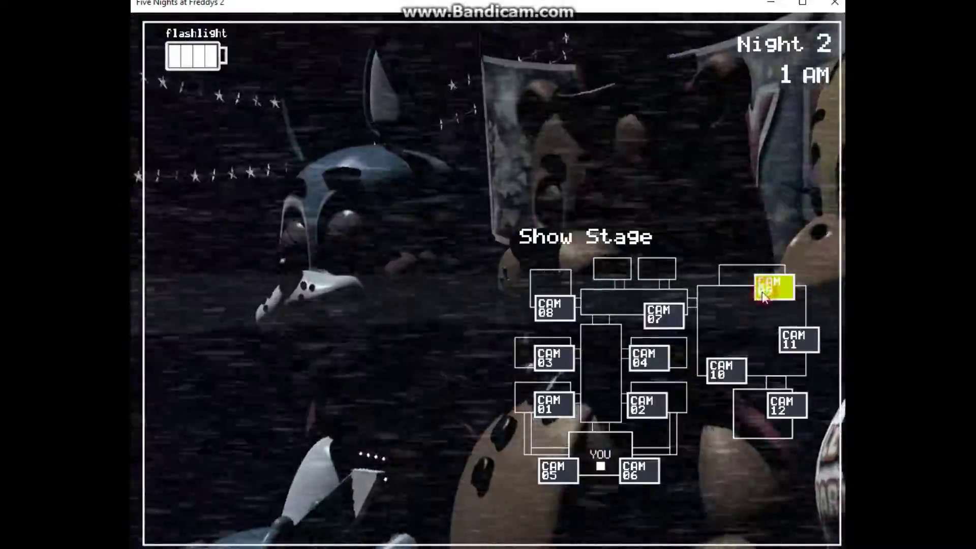
pyautogui.click(796, 339)
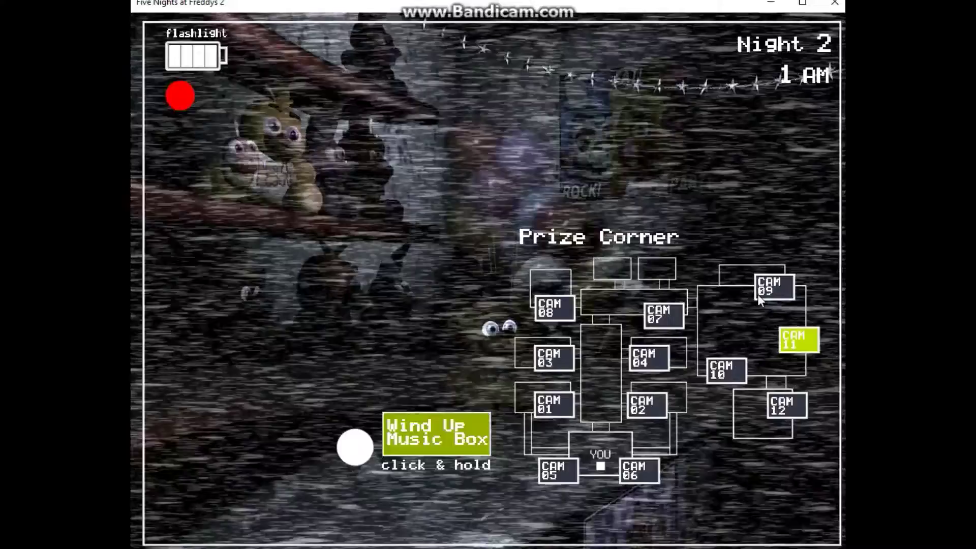
pyautogui.click(766, 287)
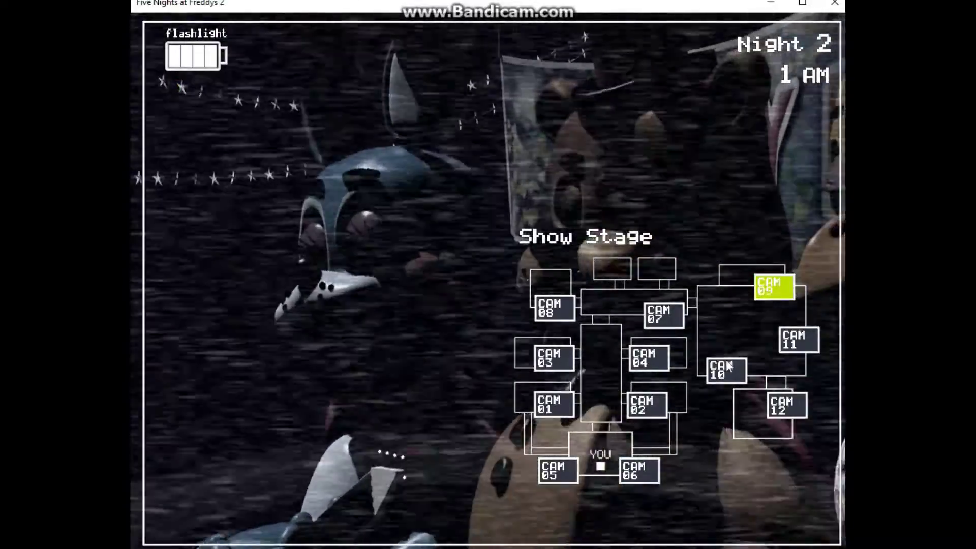
pyautogui.click(724, 370)
pyautogui.click(784, 407)
pyautogui.press('s')
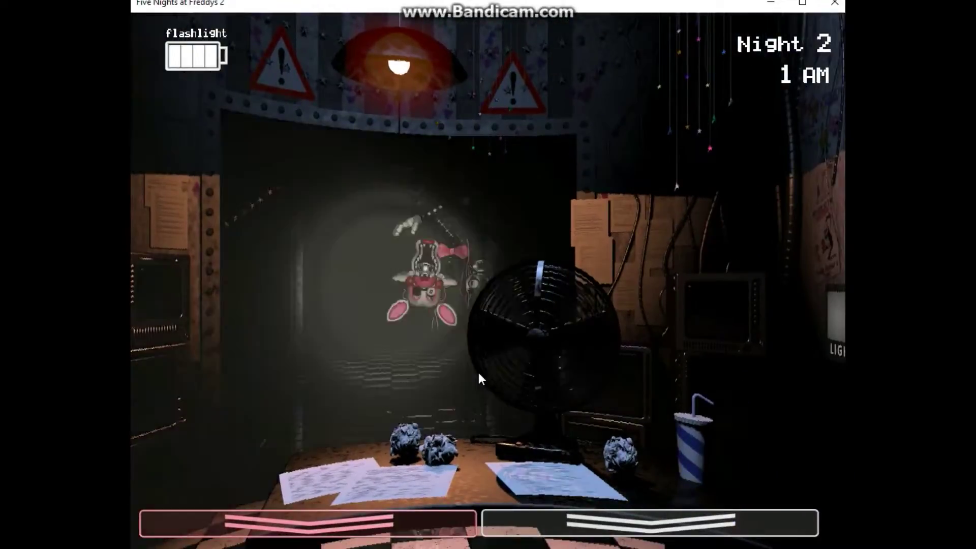
# Flash Mangle in the hallway repeatedly, wearing and removing the Freddy mask twice
pyautogui.press('ctrl')
pyautogui.press('ctrl')
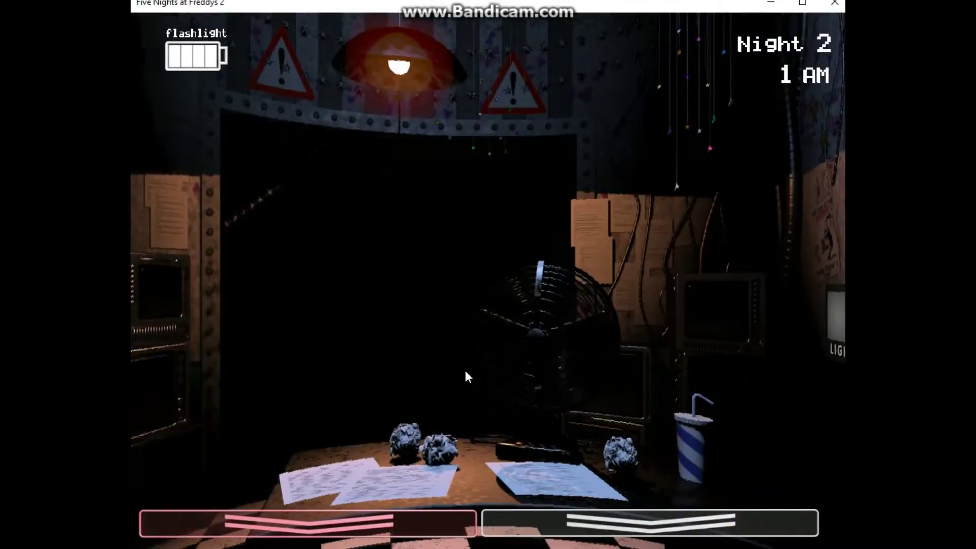
pyautogui.press('ctrl')
pyautogui.press('ctrl')
pyautogui.press('ctrl')
pyautogui.press('ctrl')
pyautogui.press('ctrl')
pyautogui.click(411, 524)
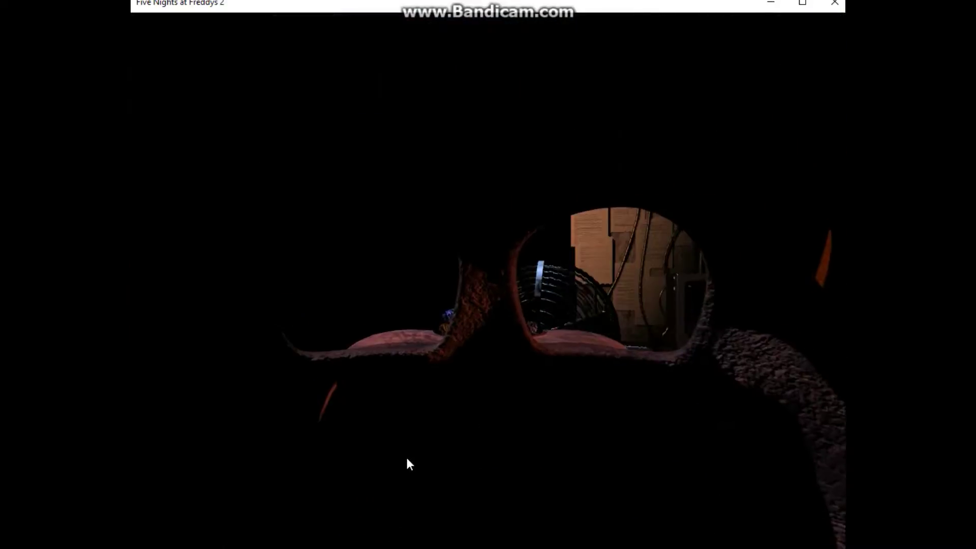
pyautogui.click(406, 504)
pyautogui.press('ctrl')
pyautogui.click(381, 528)
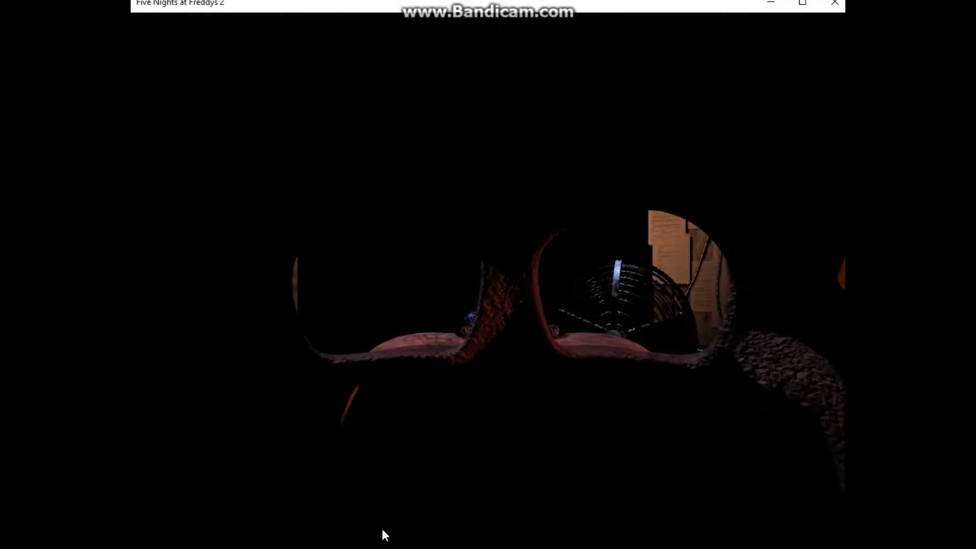
pyautogui.click(382, 528)
pyautogui.press('ctrl')
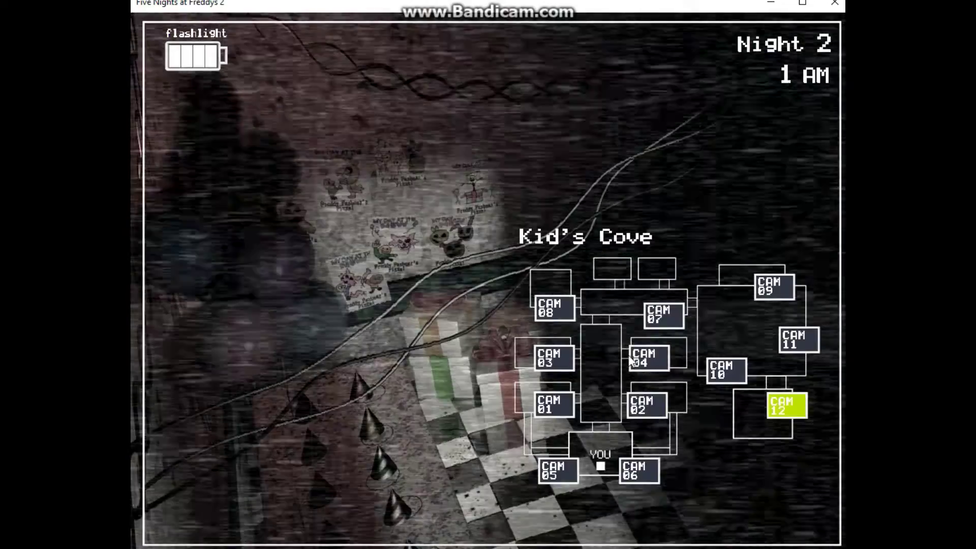
# Wind the Prize Corner music box to full, then light the left vent
pyautogui.click(774, 277)
pyautogui.click(778, 336)
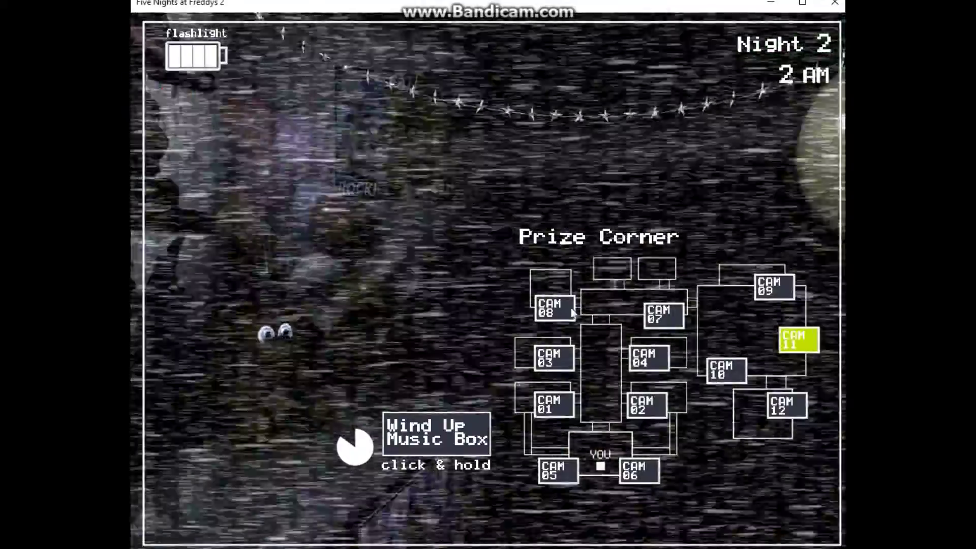
pyautogui.moveTo(455, 419); pyautogui.dragTo(455, 420)
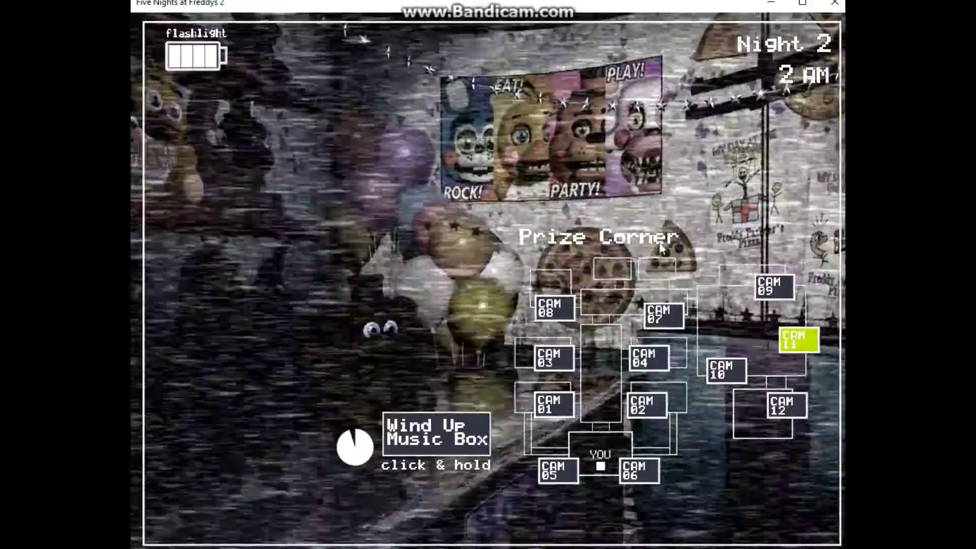
pyautogui.click(648, 522)
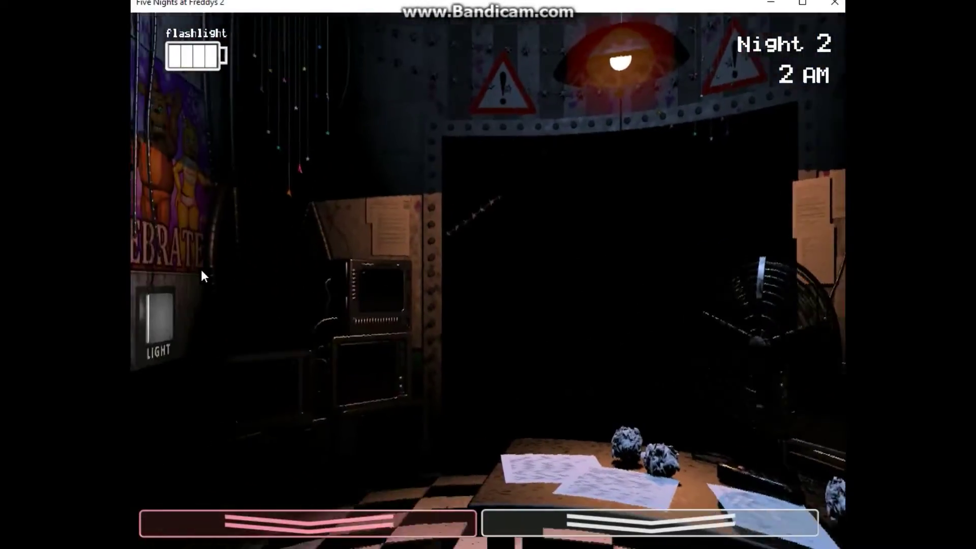
pyautogui.moveTo(201, 267); pyautogui.dragTo(258, 304)
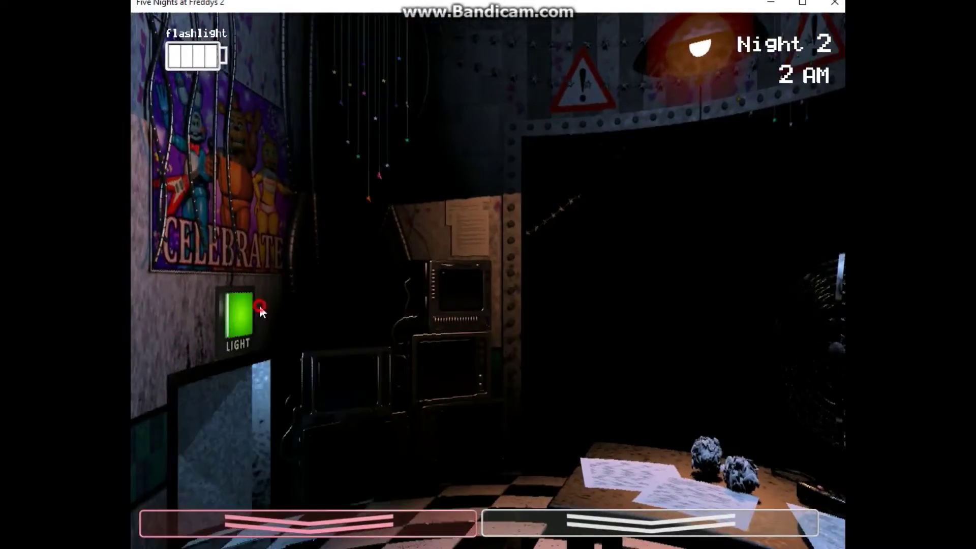
# Top up the music box between Show Stage checks, then view the Game Area
pyautogui.click(720, 504)
pyautogui.click(769, 290)
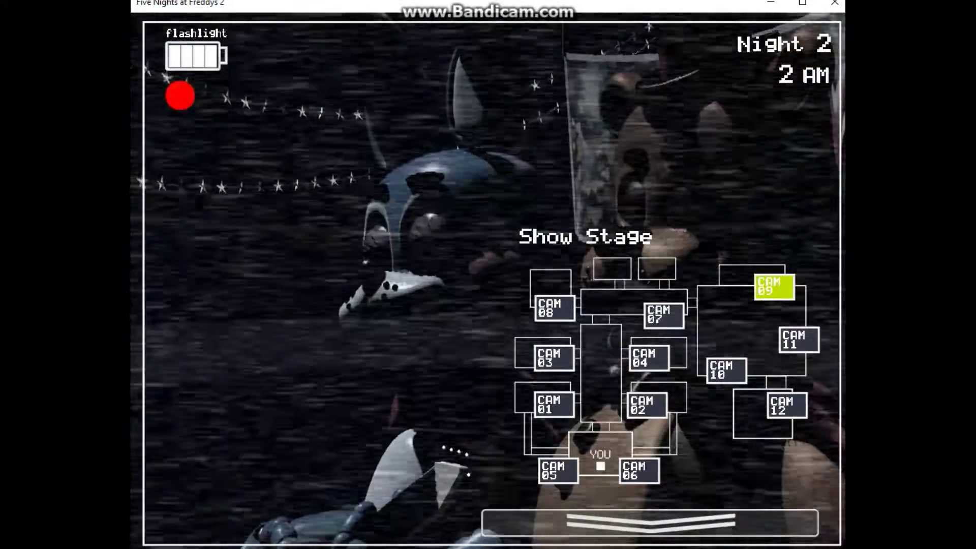
pyautogui.click(799, 339)
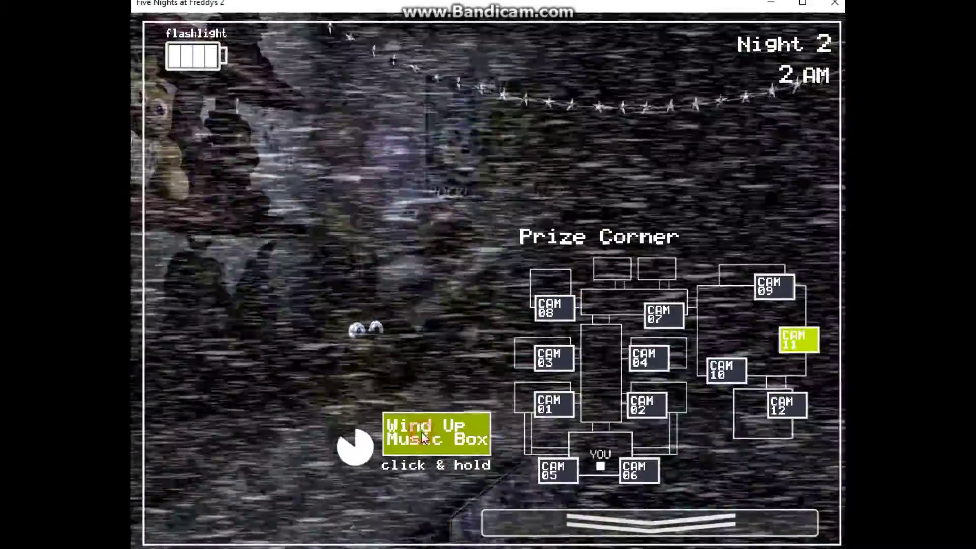
pyautogui.moveTo(422, 432); pyautogui.dragTo(422, 432)
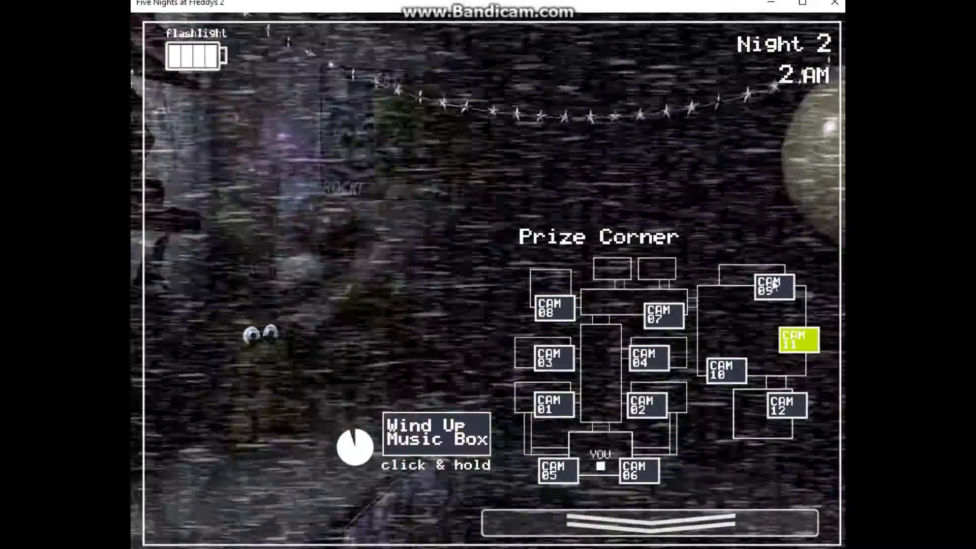
pyautogui.click(772, 286)
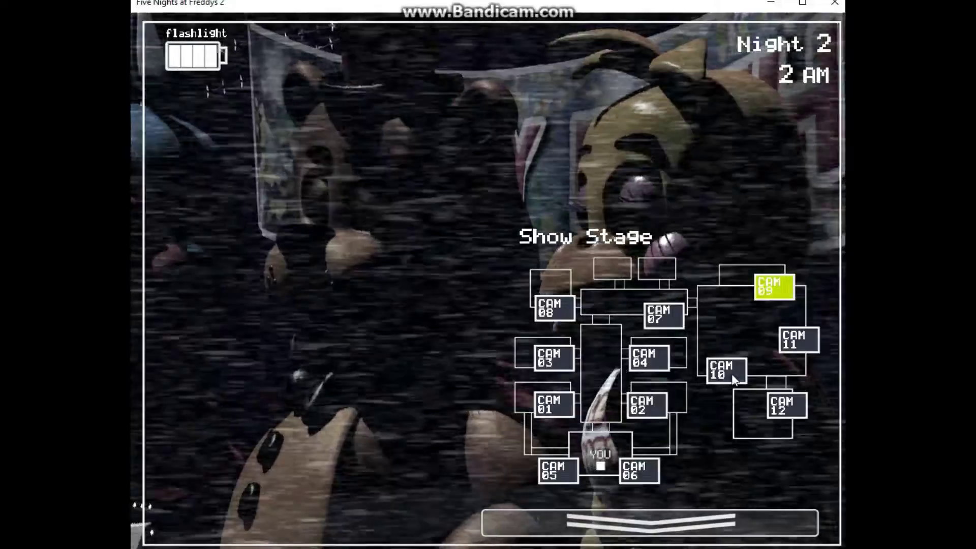
pyautogui.click(726, 371)
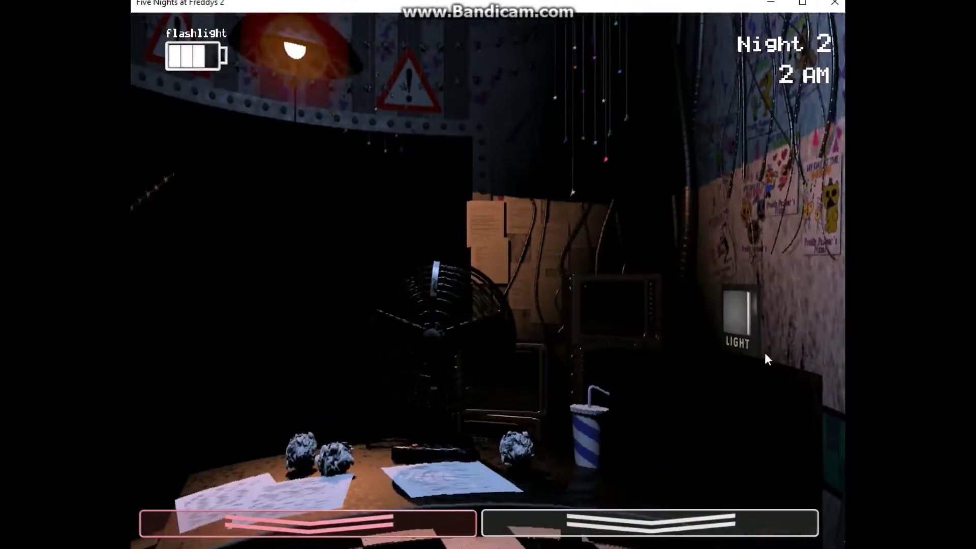
# Check the Left Air Vent camera, then rewind the Prize Corner music box
pyautogui.click(649, 522)
pyautogui.click(555, 465)
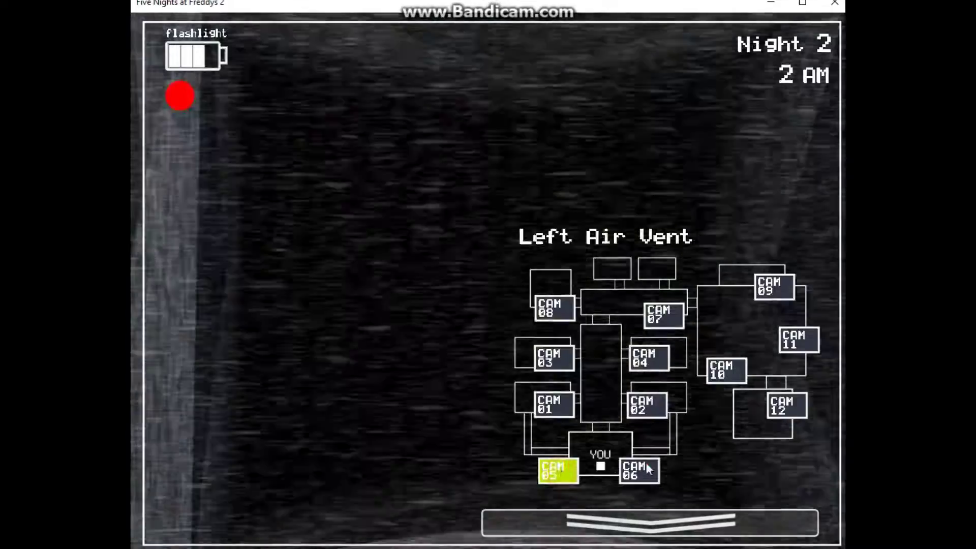
pyautogui.click(648, 522)
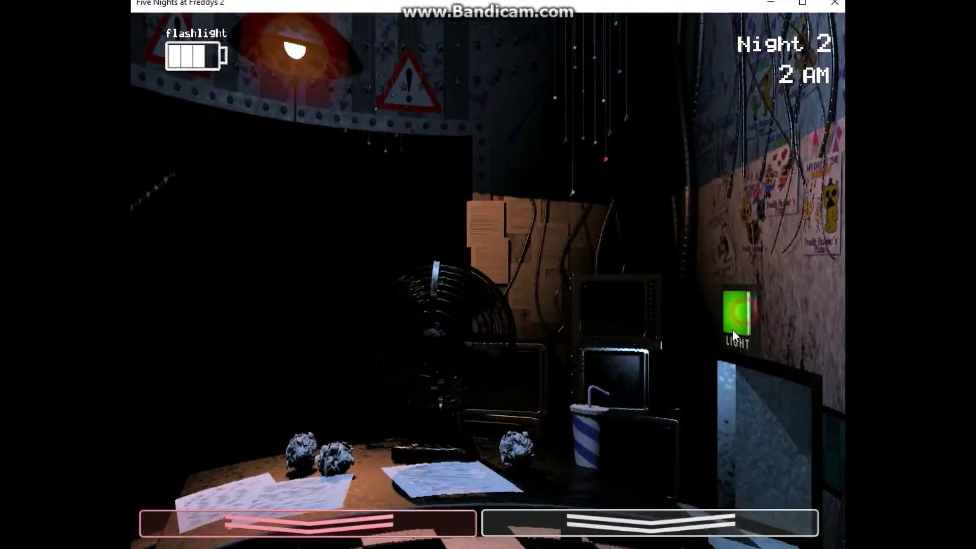
pyautogui.click(648, 522)
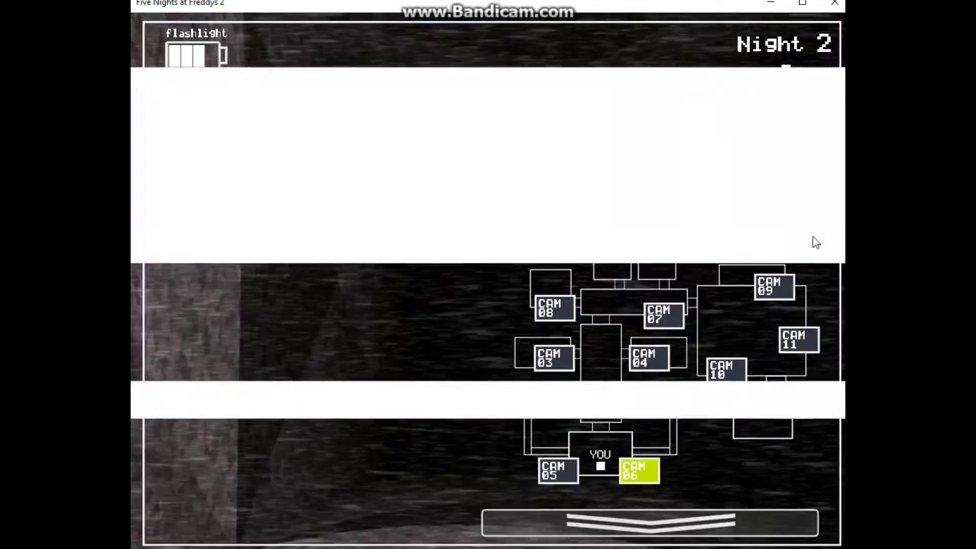
pyautogui.click(775, 287)
pyautogui.click(797, 340)
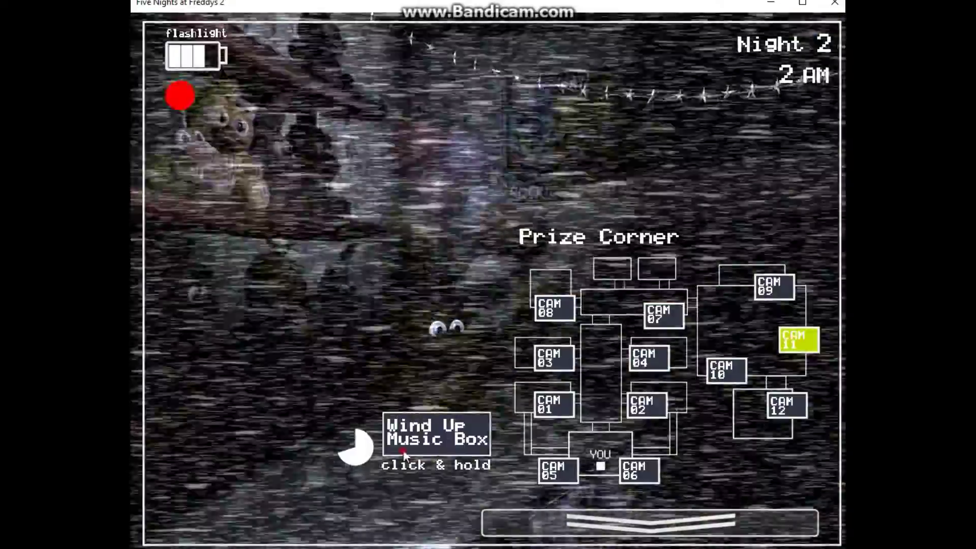
pyautogui.moveTo(427, 435)
pyautogui.mouseDown()
pyautogui.moveTo(403, 454)
pyautogui.moveTo(431, 436)
pyautogui.mouseUp()
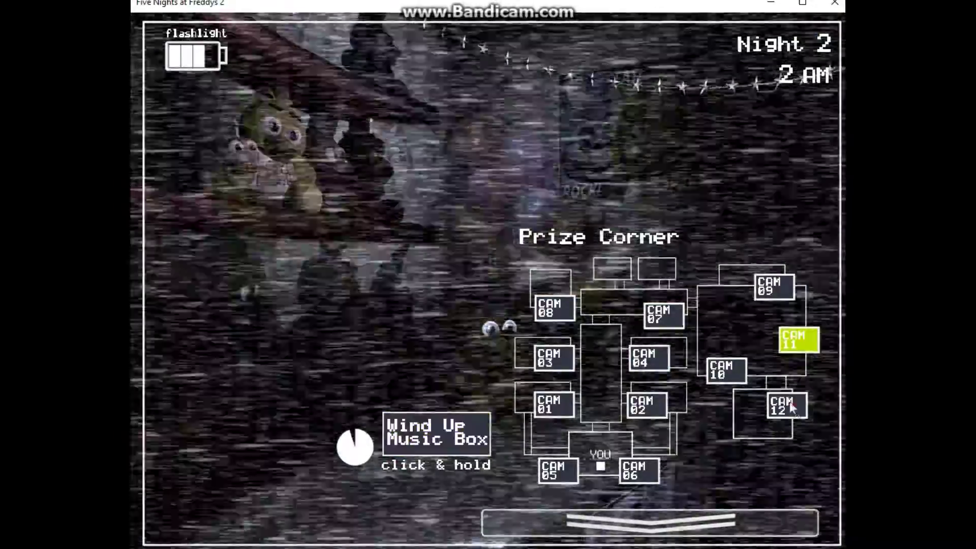
# Check Kid's Cove and Game Area, flash the hallway, then view Party Room 4 and Show Stage
pyautogui.click(785, 406)
pyautogui.click(725, 370)
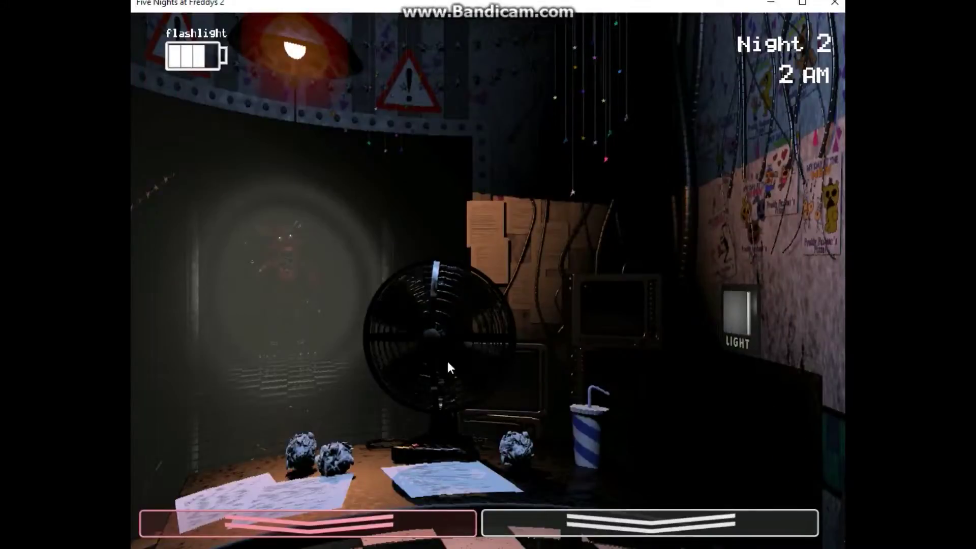
pyautogui.press('ctrl')
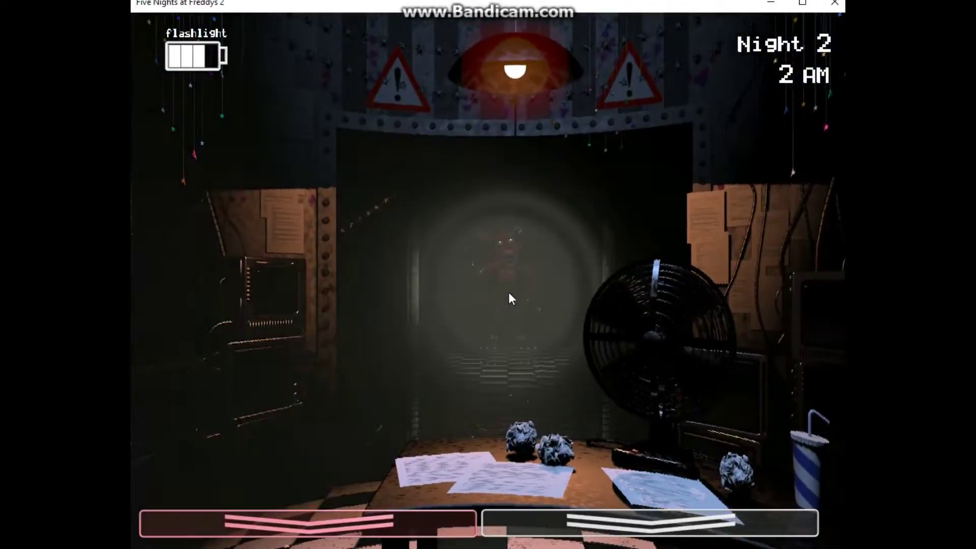
pyautogui.press('ctrl')
pyautogui.press('ctrl')
pyautogui.click(651, 358)
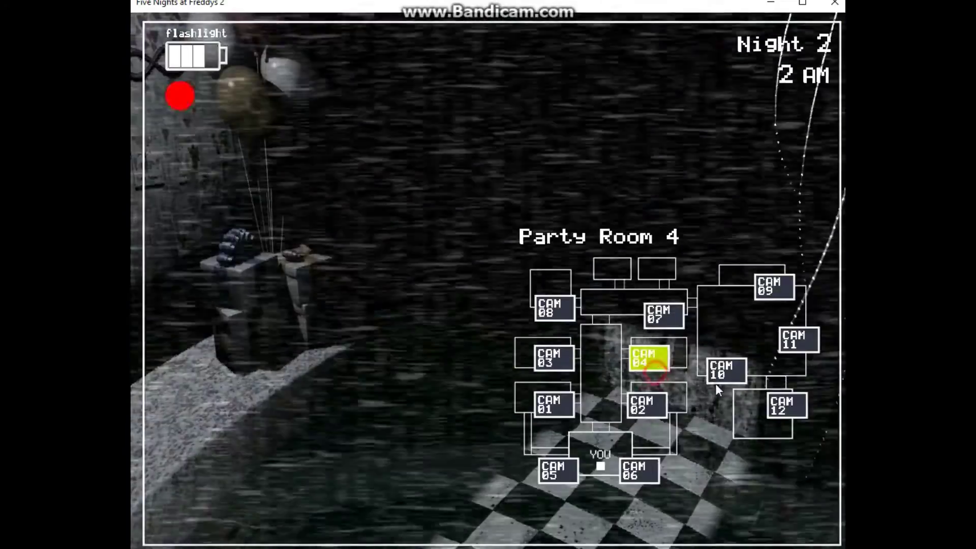
pyautogui.click(772, 286)
pyautogui.press('ctrl')
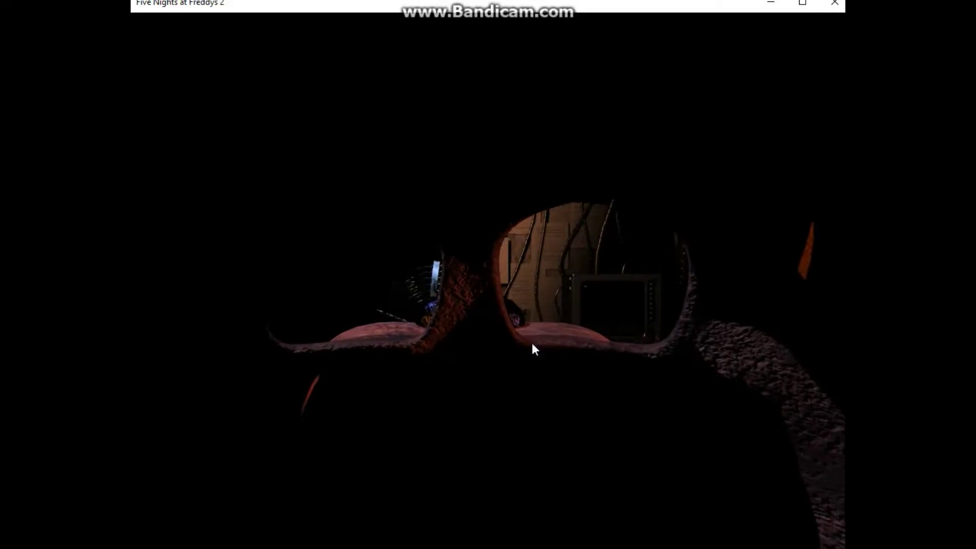
# Take off the Freddy mask after hiding behind it
pyautogui.press('ctrl')
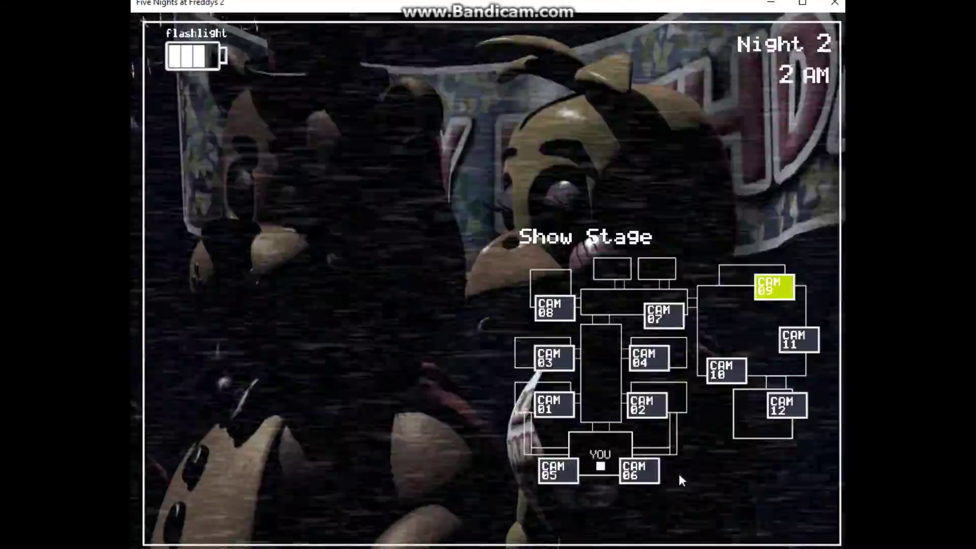
# Check the right air vent camera, then wind the Prize Corner music box
pyautogui.click(641, 471)
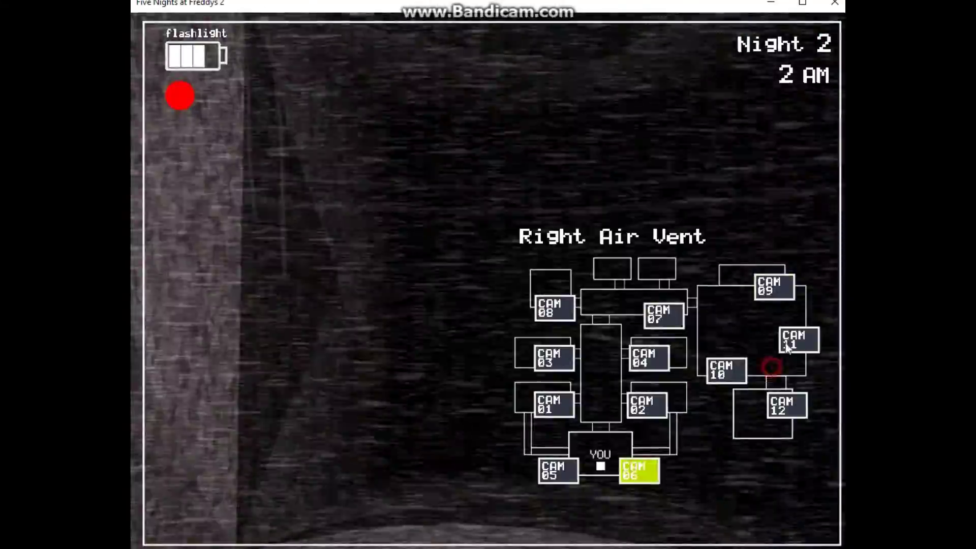
pyautogui.click(794, 341)
pyautogui.moveTo(457, 450); pyautogui.dragTo(457, 449)
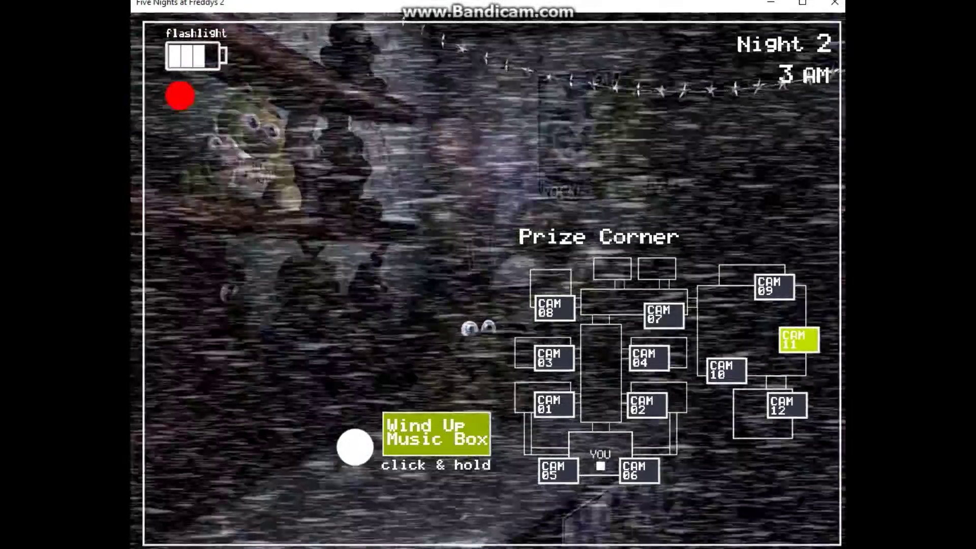
# Lower the monitor and flash the hallway light several times
pyautogui.click(649, 523)
pyautogui.press('ctrl')
pyautogui.press('ctrl')
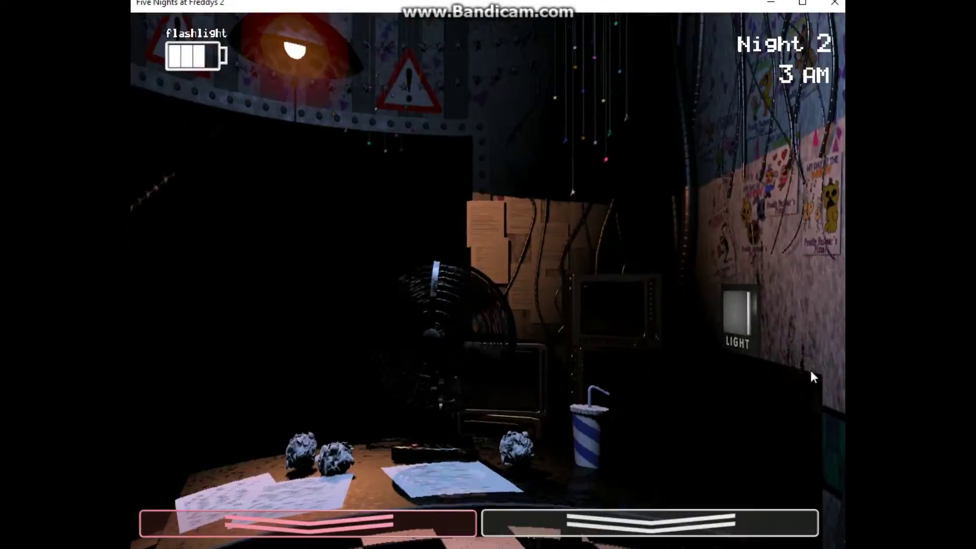
pyautogui.press('ctrl')
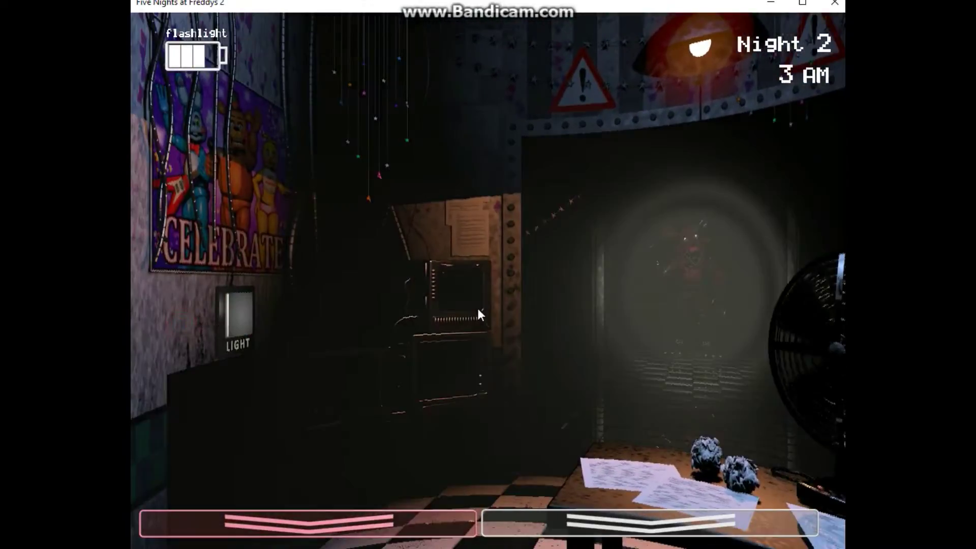
pyautogui.press('ctrl')
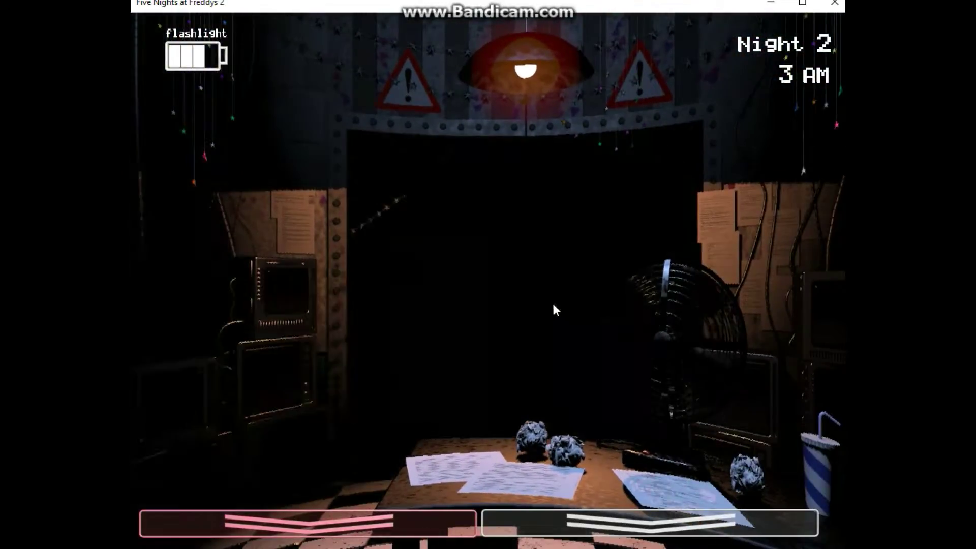
pyautogui.press('ctrl')
pyautogui.press('ctrl')
# Check the Show Stage, rewind the music box, then put on the Freddy mask
pyautogui.click(648, 522)
pyautogui.click(772, 288)
pyautogui.click(798, 340)
pyautogui.click(434, 431)
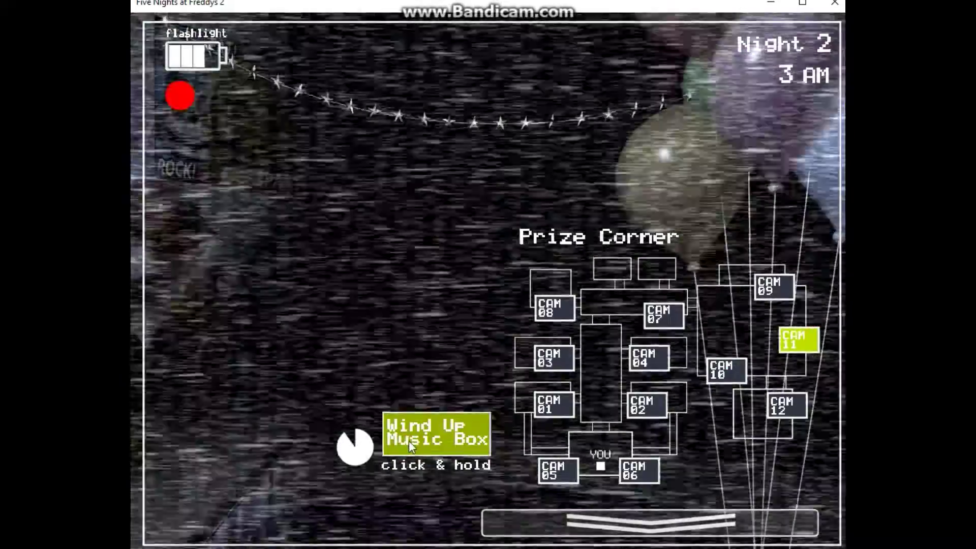
pyautogui.click(648, 522)
pyautogui.click(648, 522)
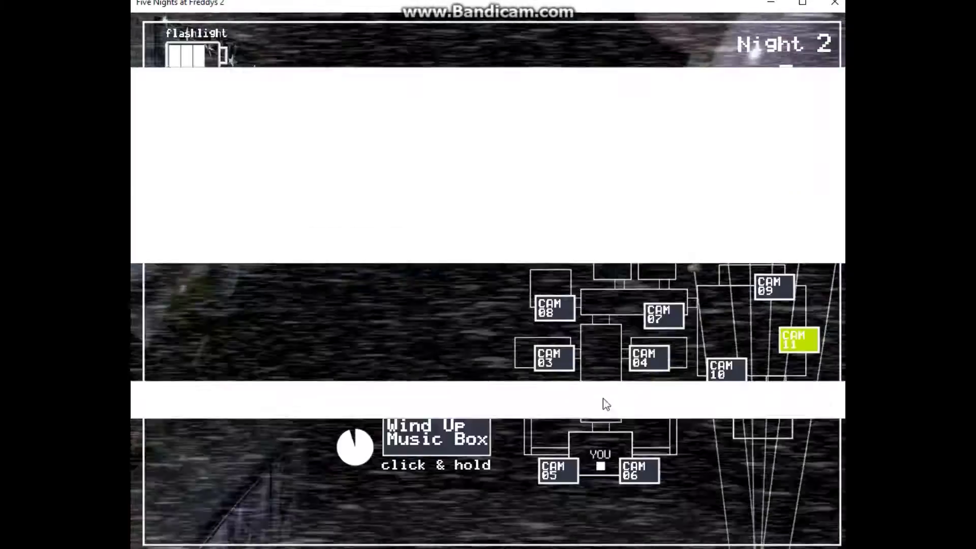
pyautogui.press('ctrl')
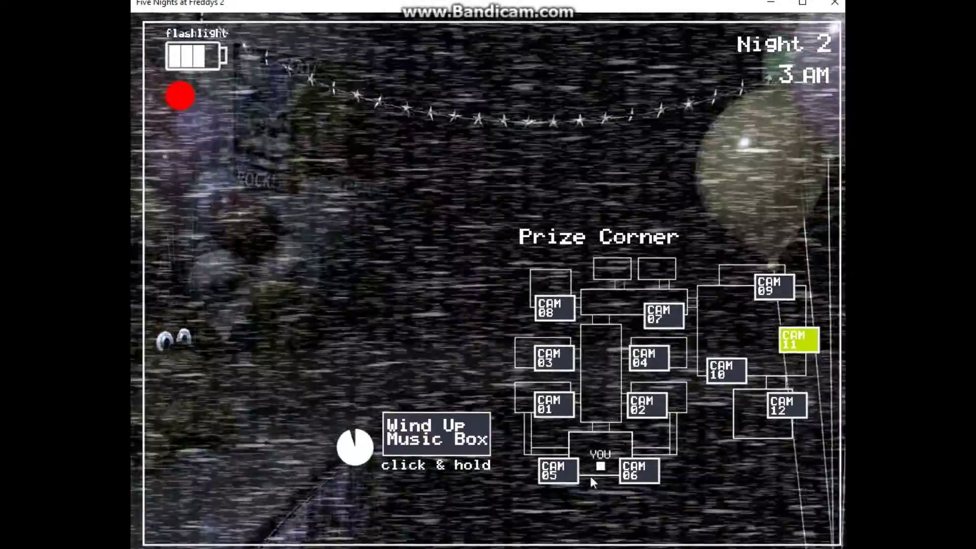
# Check the left and right air vent cameras, watching Balloon Boy in the left vent
pyautogui.click(558, 471)
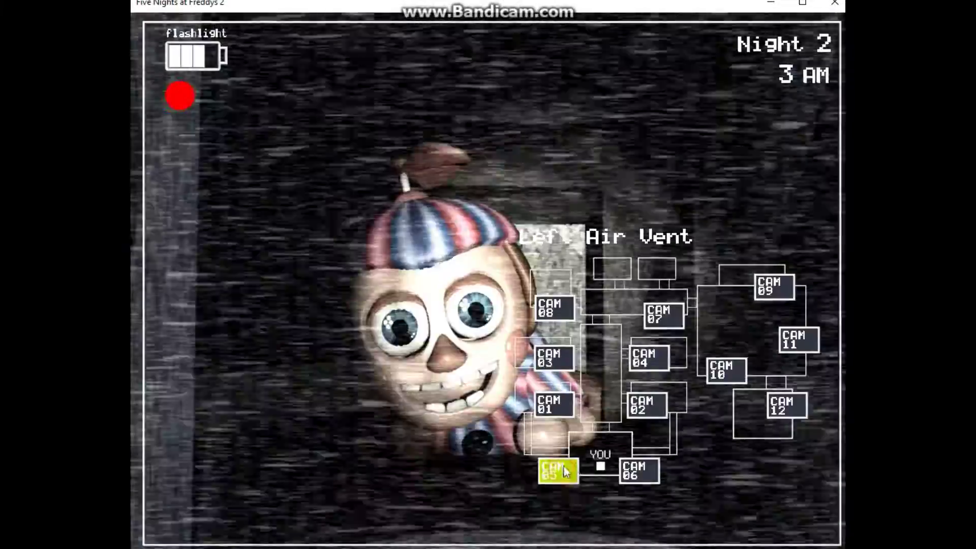
pyautogui.click(639, 471)
pyautogui.click(559, 467)
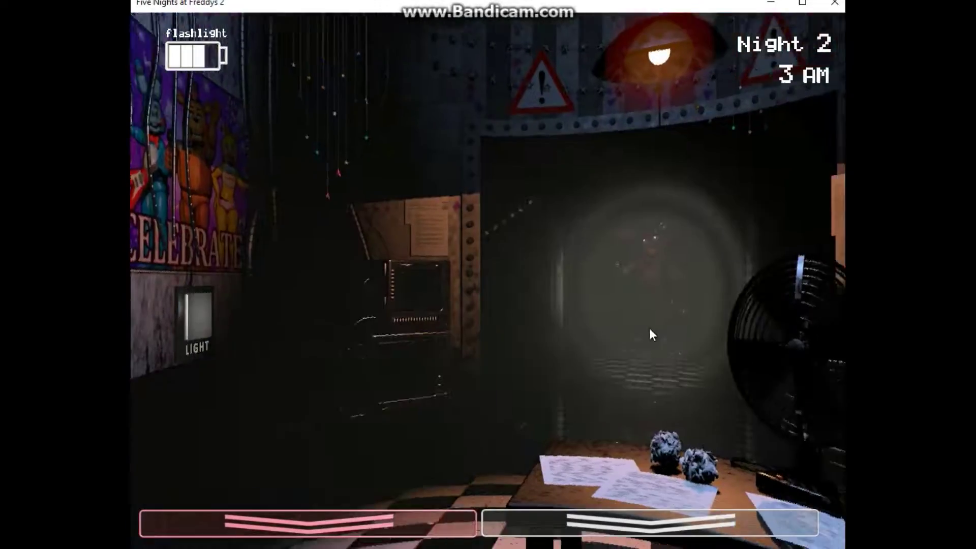
# Turn off the flashlight, remove the Freddy mask, and light both air vents and the hallway
pyautogui.press('ctrl')
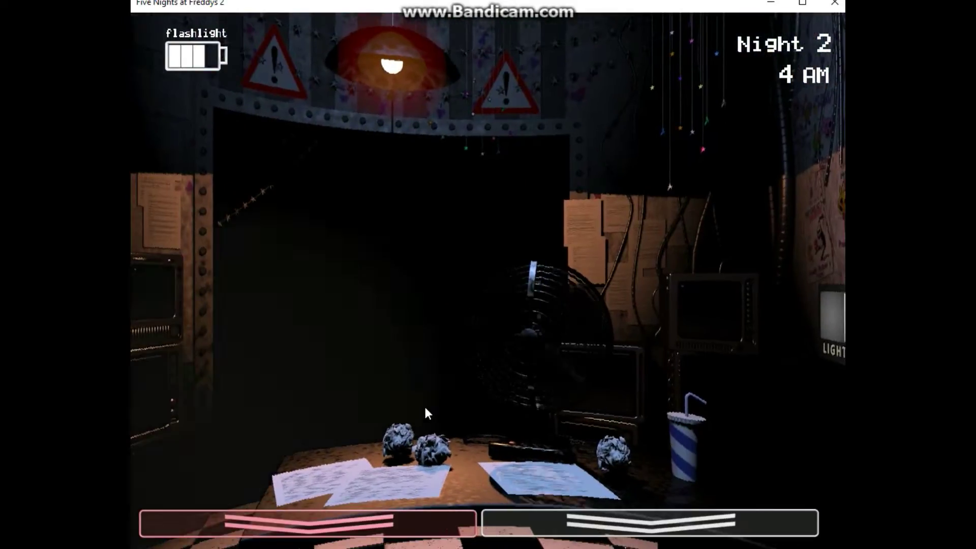
pyautogui.press('ctrl')
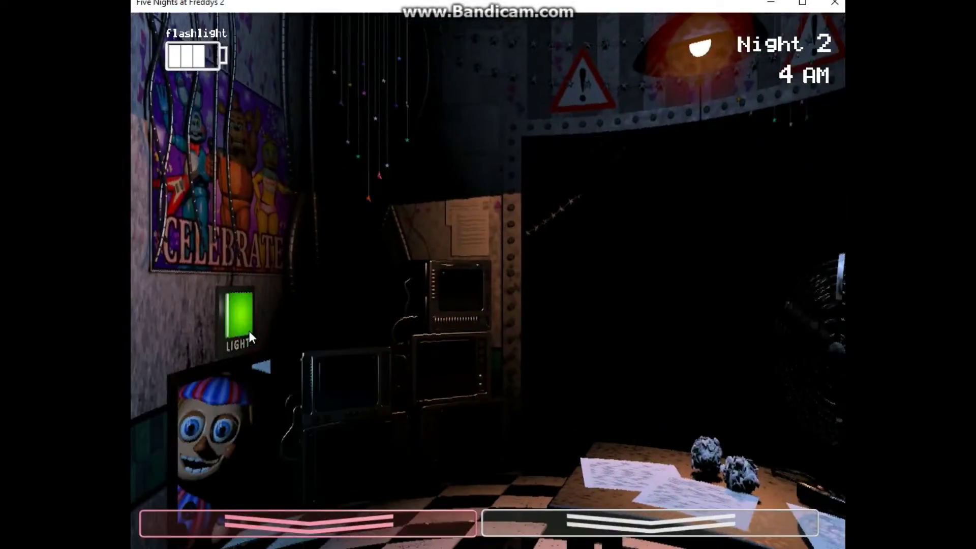
pyautogui.moveTo(250, 332); pyautogui.dragTo(249, 331)
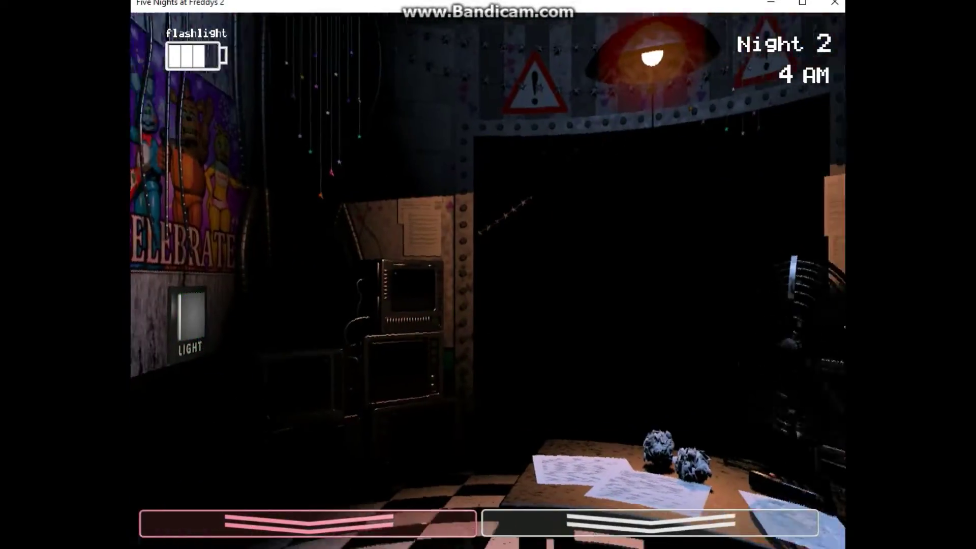
pyautogui.moveTo(726, 315); pyautogui.dragTo(727, 314)
pyautogui.press('ctrl')
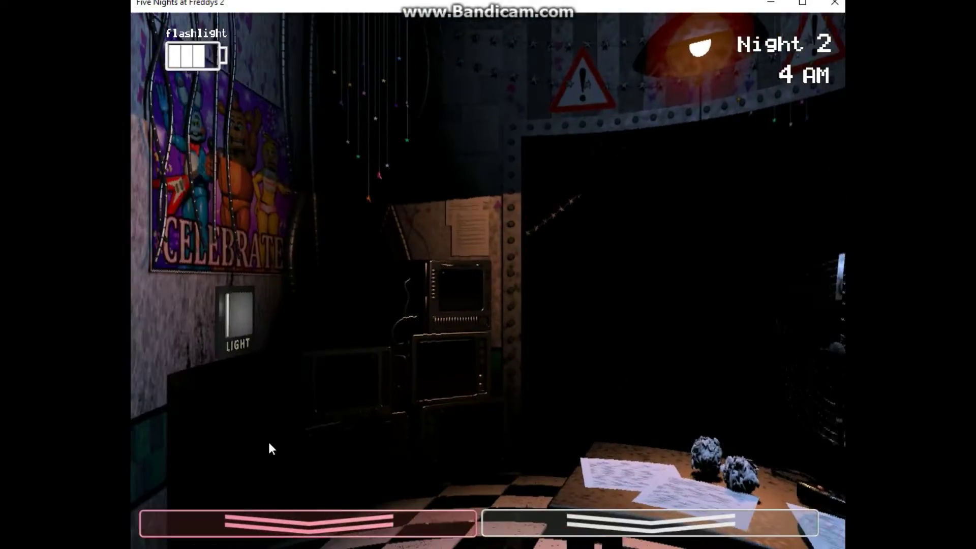
pyautogui.click(238, 320)
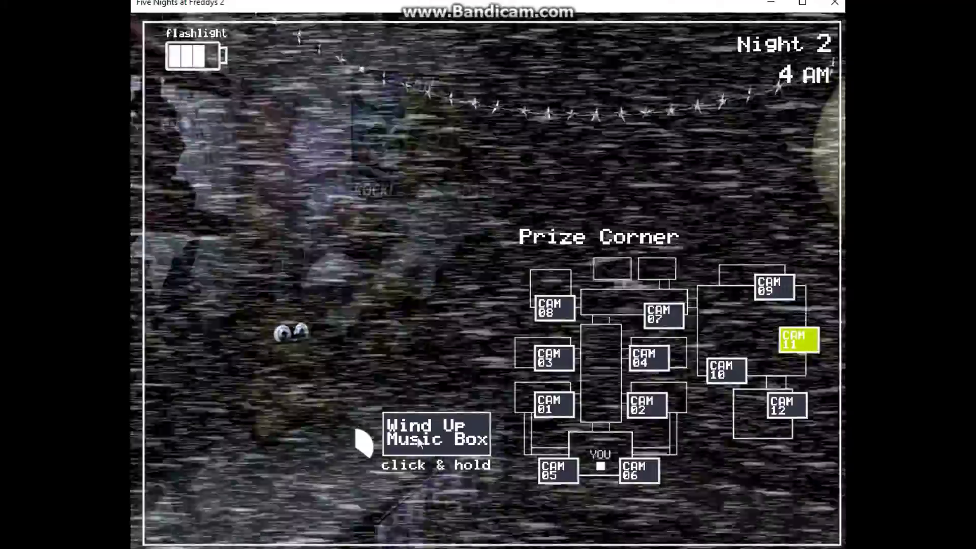
# Wind the music box, then flash the hallway and light the right vent
pyautogui.moveTo(426, 432); pyautogui.dragTo(428, 433)
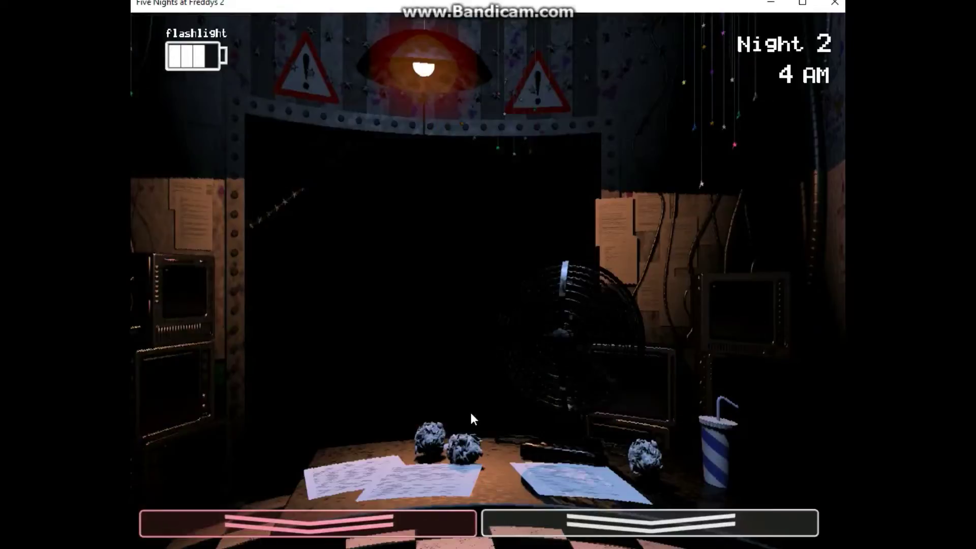
pyautogui.press('ctrl')
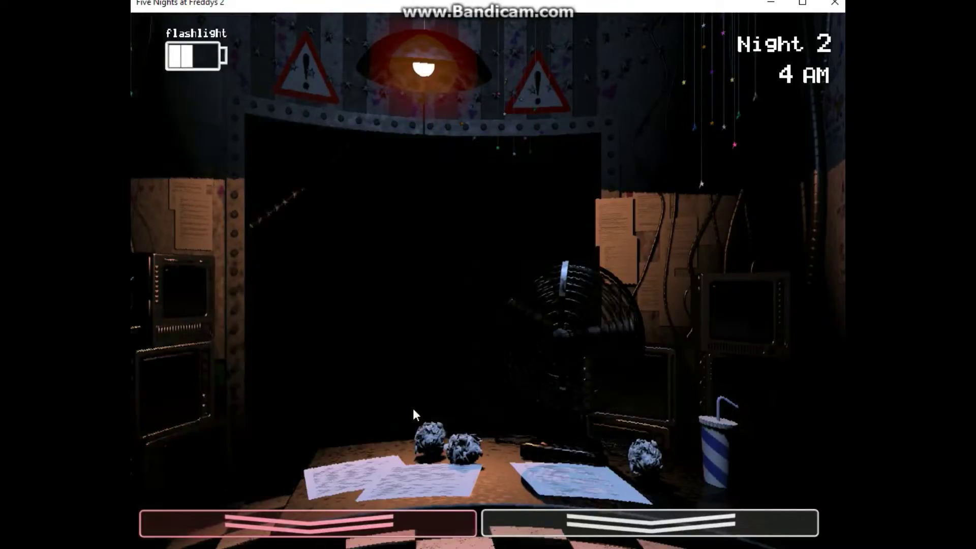
pyautogui.press('ctrl')
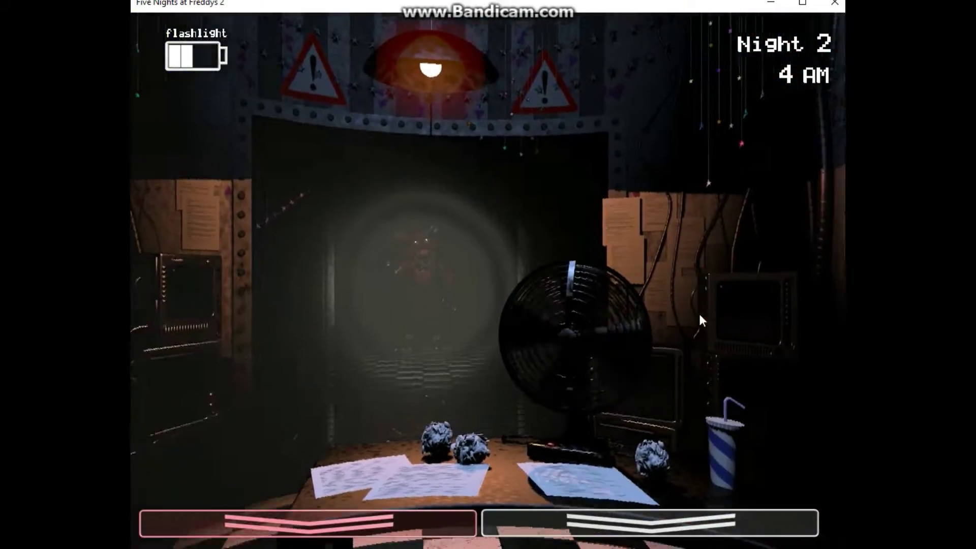
pyautogui.click(707, 304)
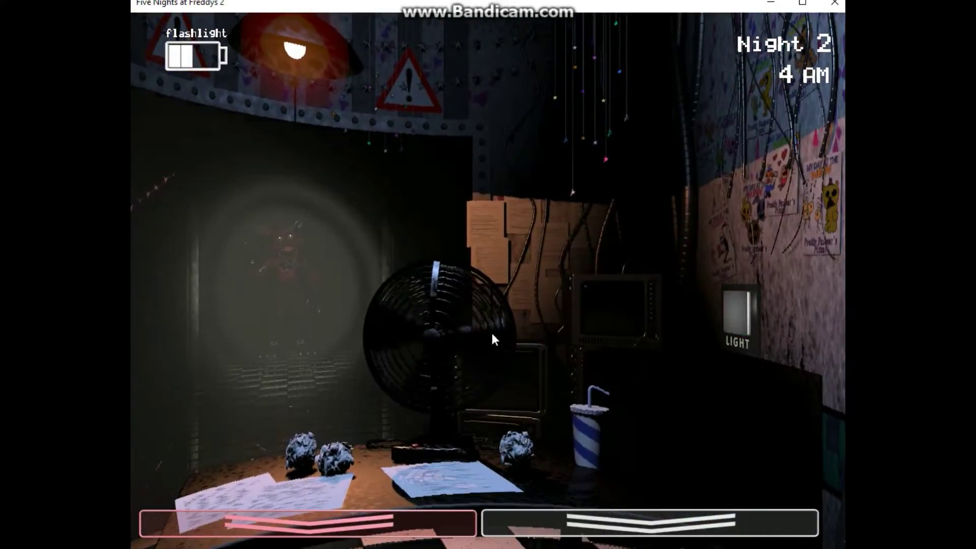
pyautogui.press('ctrl')
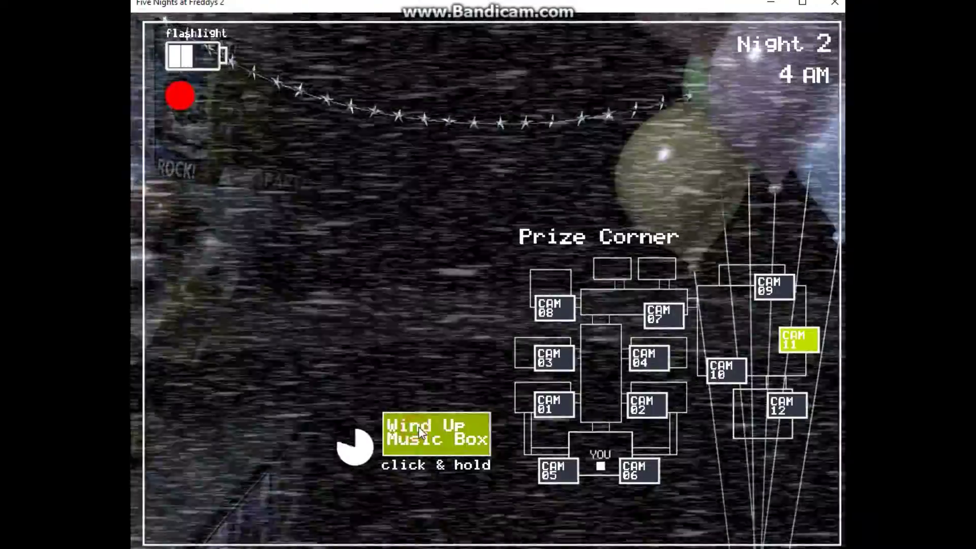
# Rewind the music box, check the Show Stage and air vent feeds, and lower the monitor
pyautogui.moveTo(419, 426); pyautogui.dragTo(419, 426)
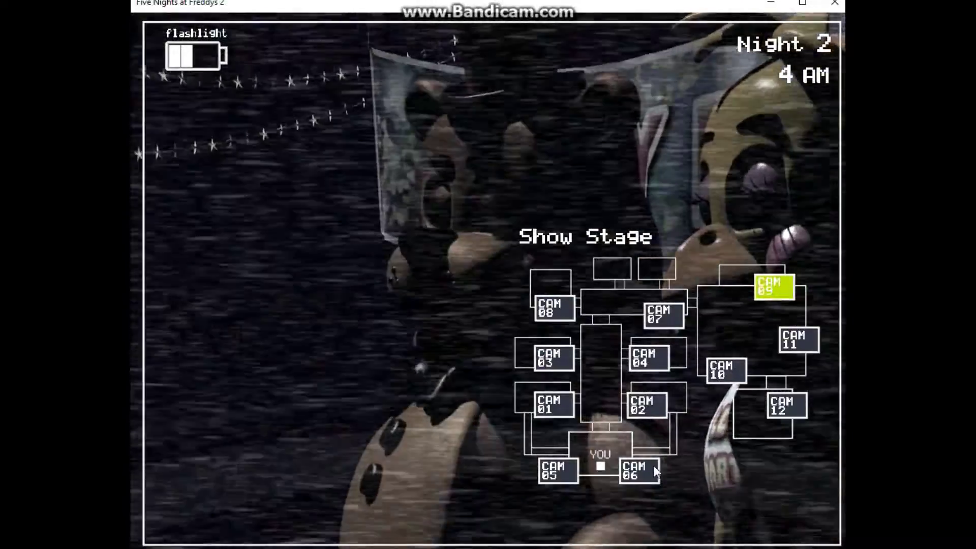
pyautogui.click(639, 470)
pyautogui.click(557, 470)
pyautogui.click(557, 519)
# Flash the hallway, light the left vent, and rewind the Prize Corner music box
pyautogui.press('ctrl')
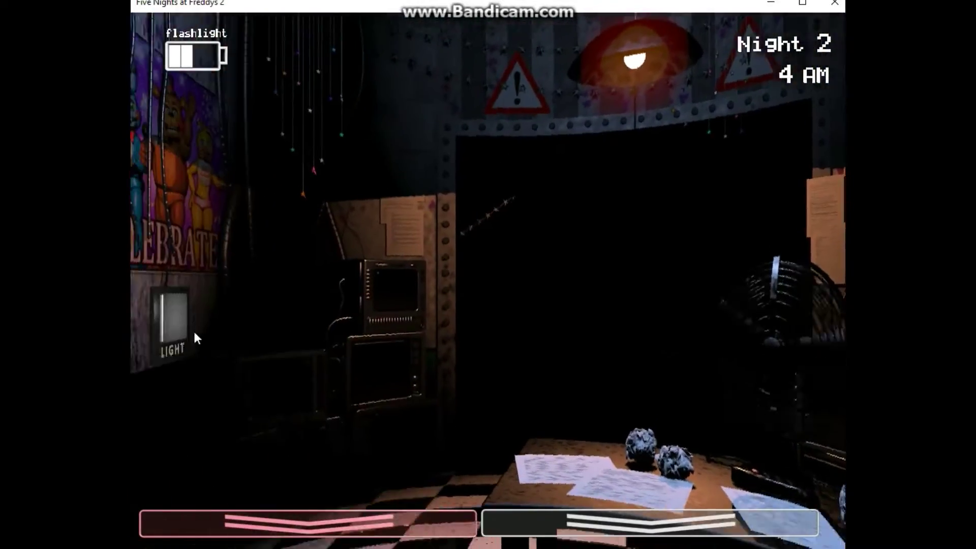
pyautogui.click(193, 329)
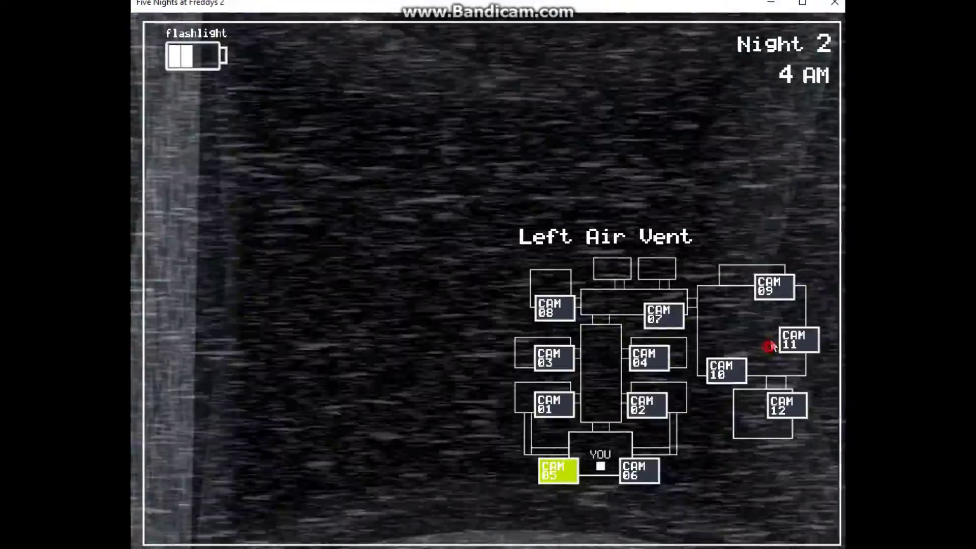
pyautogui.click(798, 340)
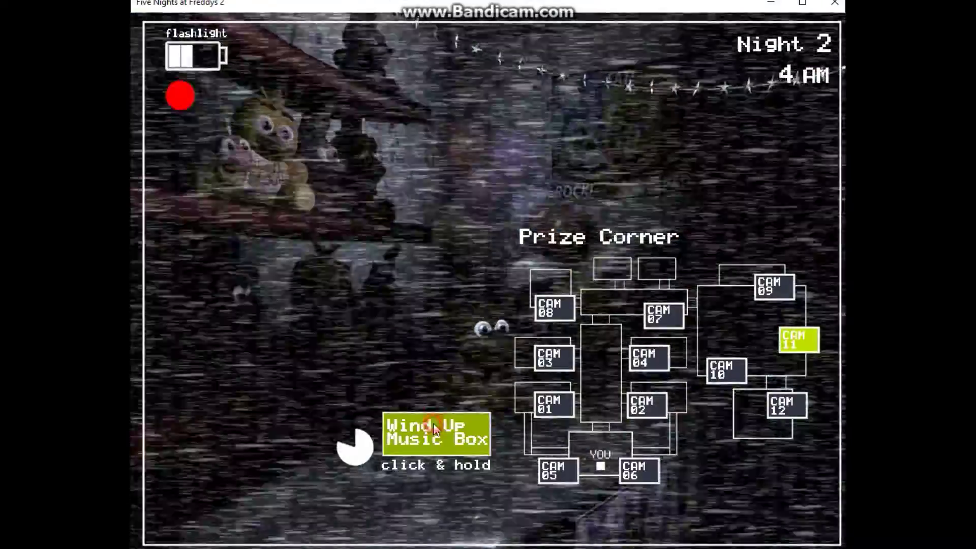
pyautogui.moveTo(433, 426); pyautogui.dragTo(434, 426)
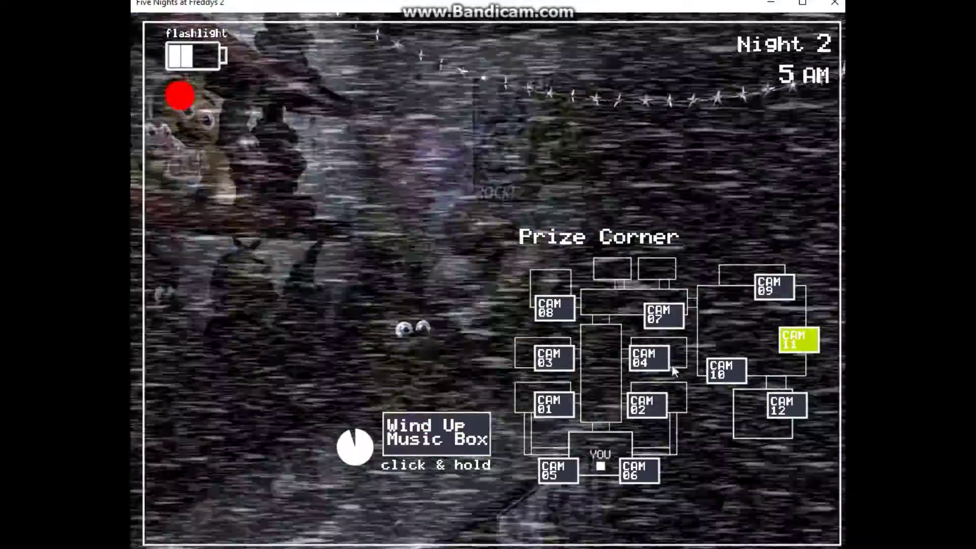
# Survey Game Area, Kid's Cove, Party Rooms 1–3 and both air vent feeds
pyautogui.click(726, 370)
pyautogui.click(784, 405)
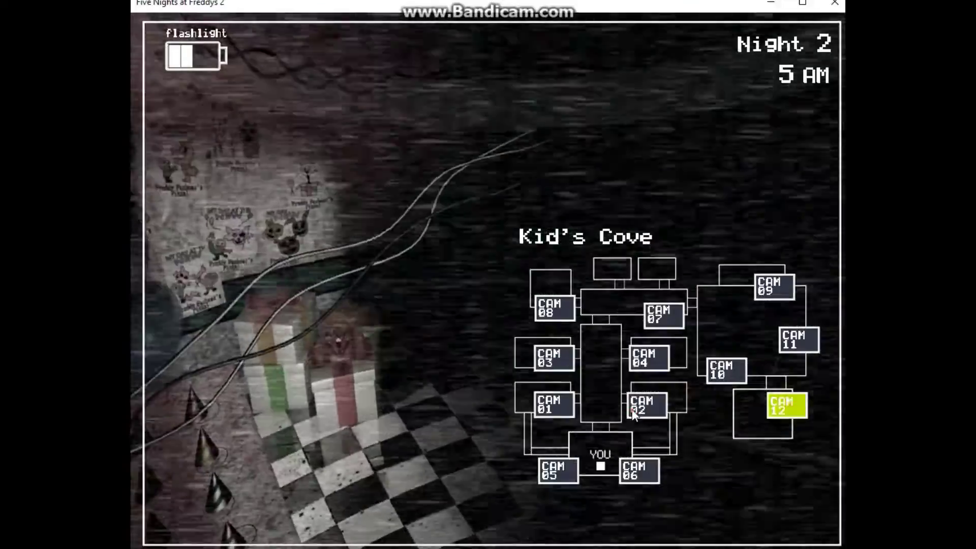
pyautogui.click(645, 405)
pyautogui.click(634, 470)
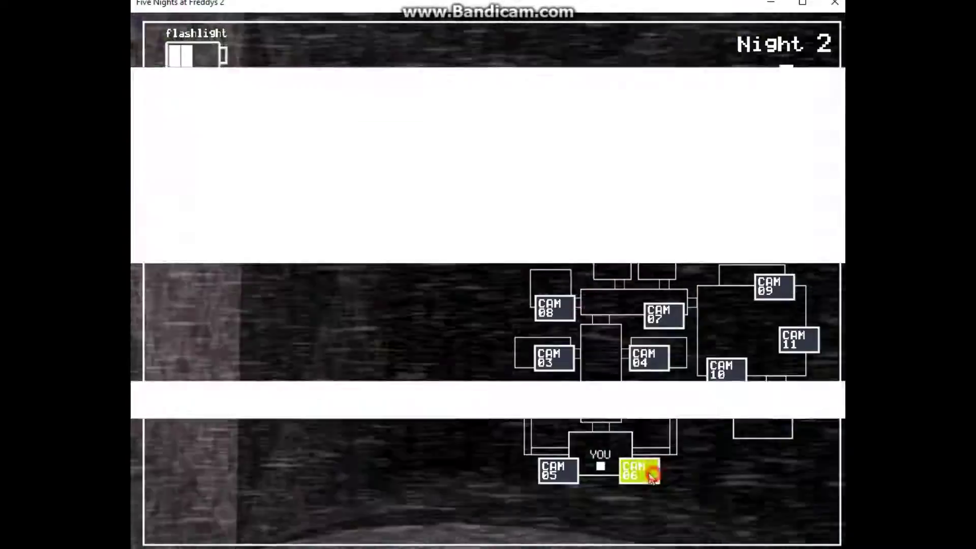
pyautogui.click(560, 469)
pyautogui.click(551, 405)
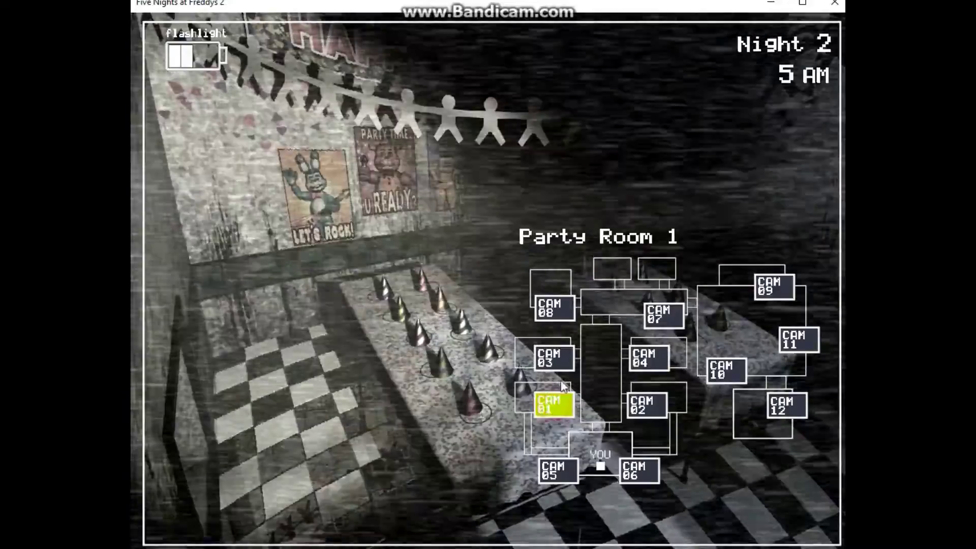
pyautogui.click(569, 355)
pyautogui.click(568, 519)
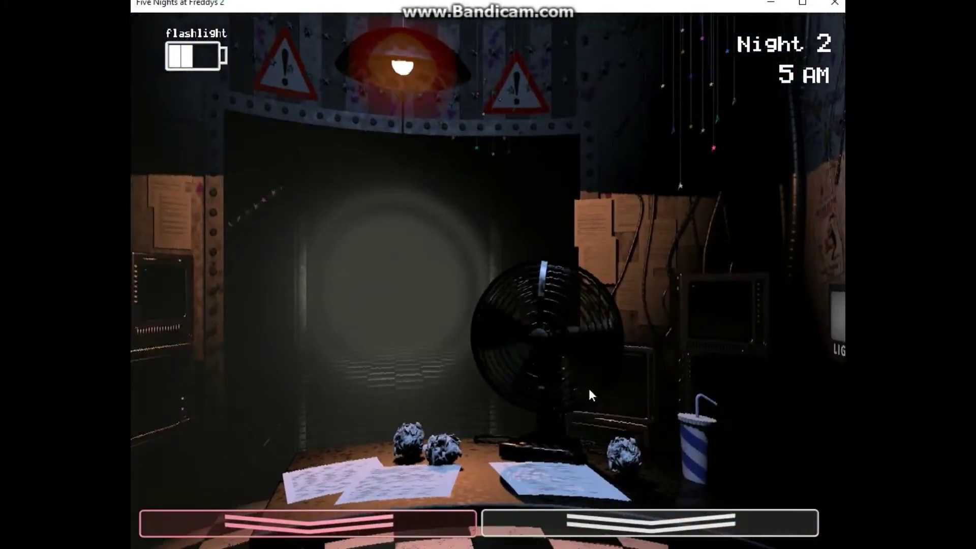
# Alternate the left and right vent lights, then check both air vent cameras
pyautogui.click(732, 305)
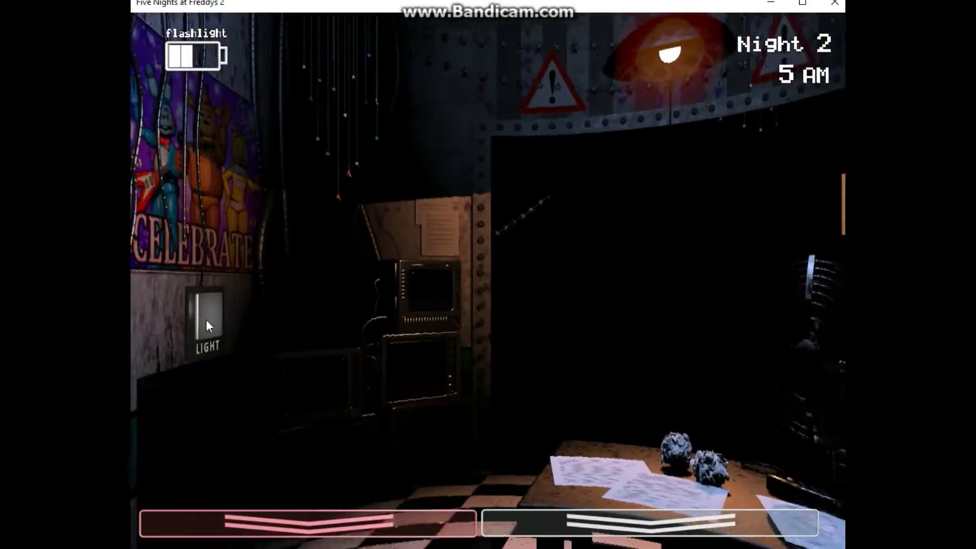
pyautogui.click(242, 310)
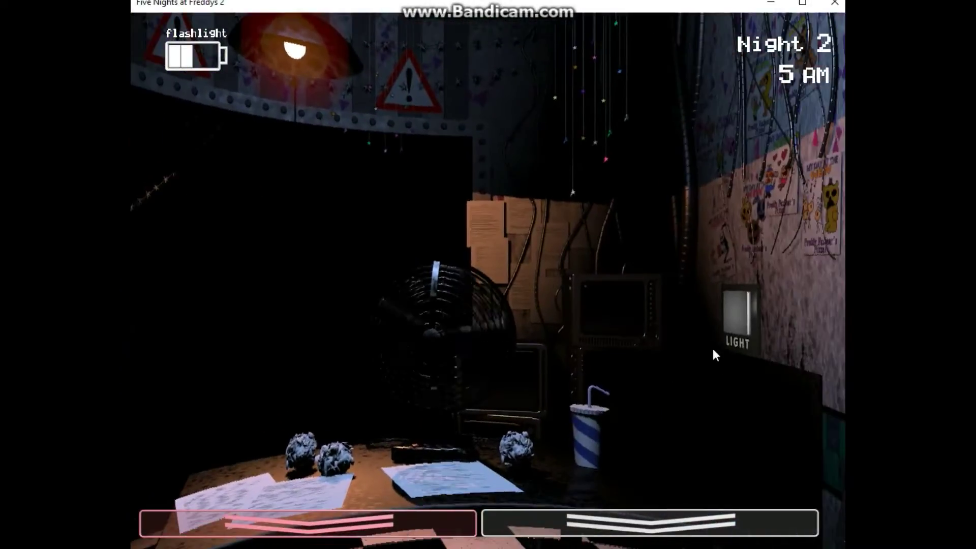
pyautogui.click(732, 305)
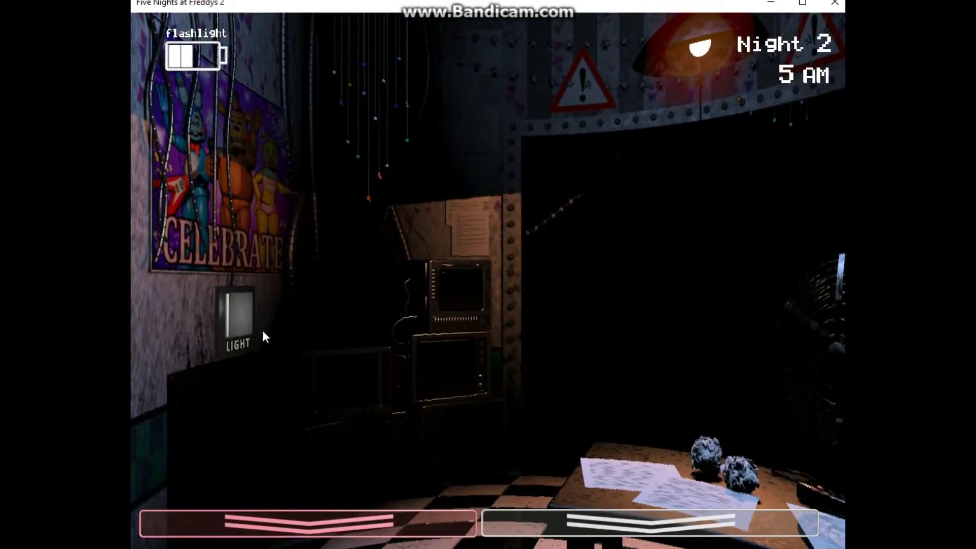
pyautogui.click(258, 328)
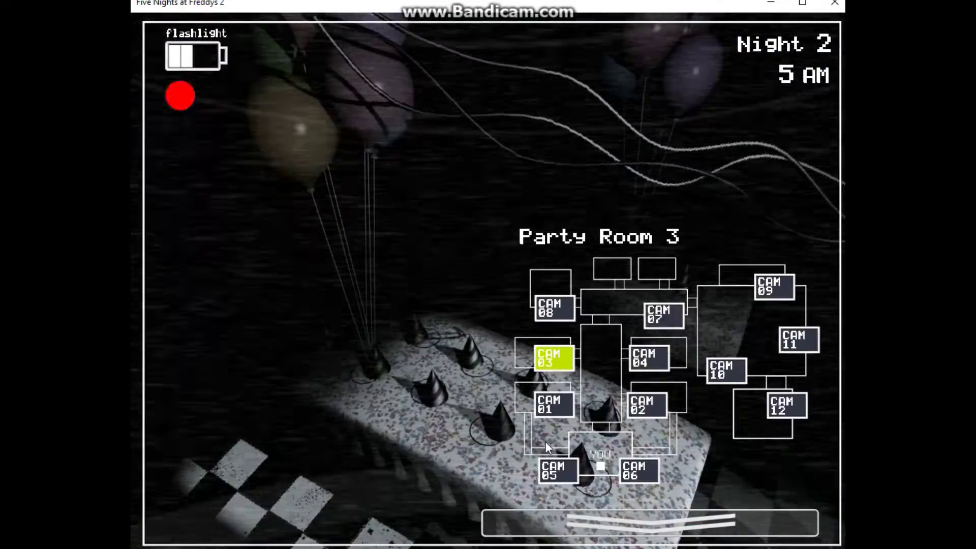
pyautogui.click(557, 462)
pyautogui.click(639, 469)
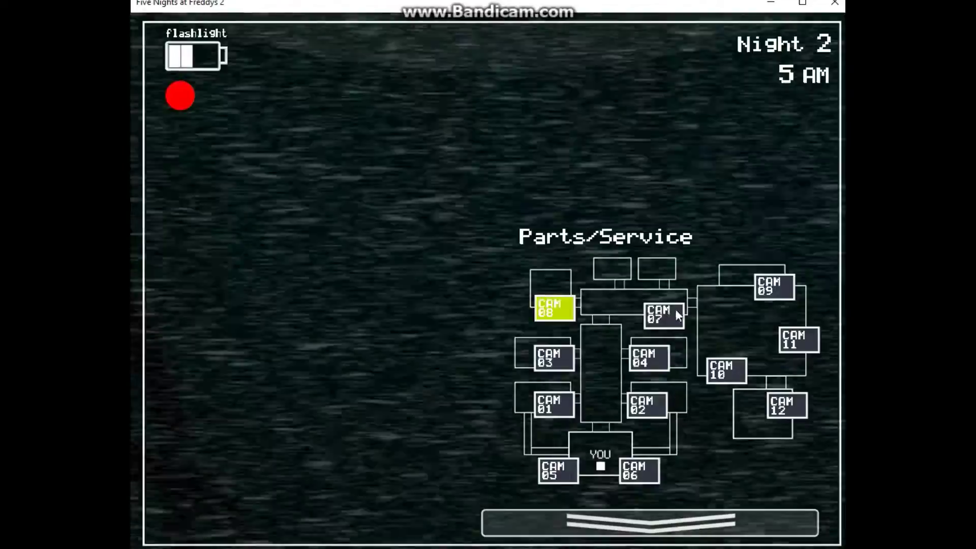
# Check Main Hall, Party Room 4 and Show Stage, then wind the music box fully
pyautogui.click(676, 315)
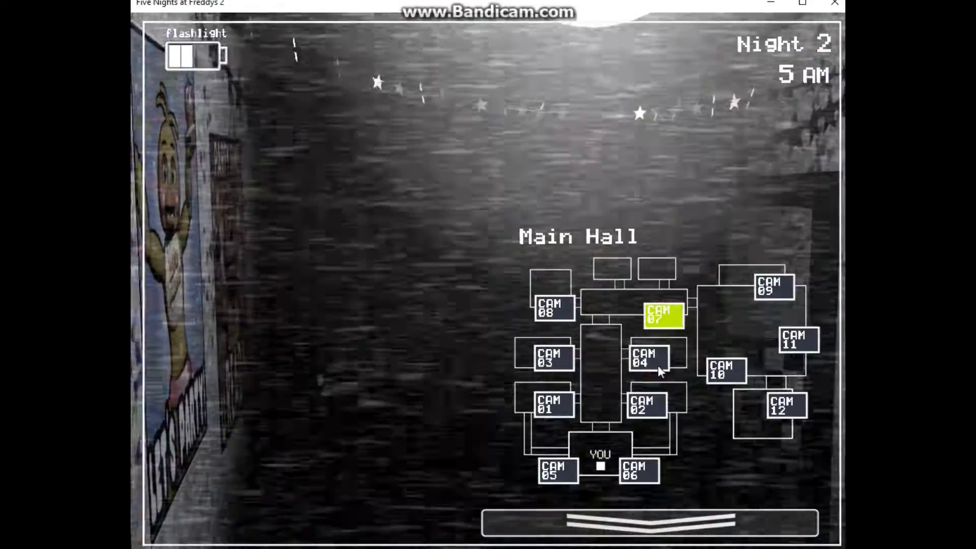
pyautogui.click(656, 356)
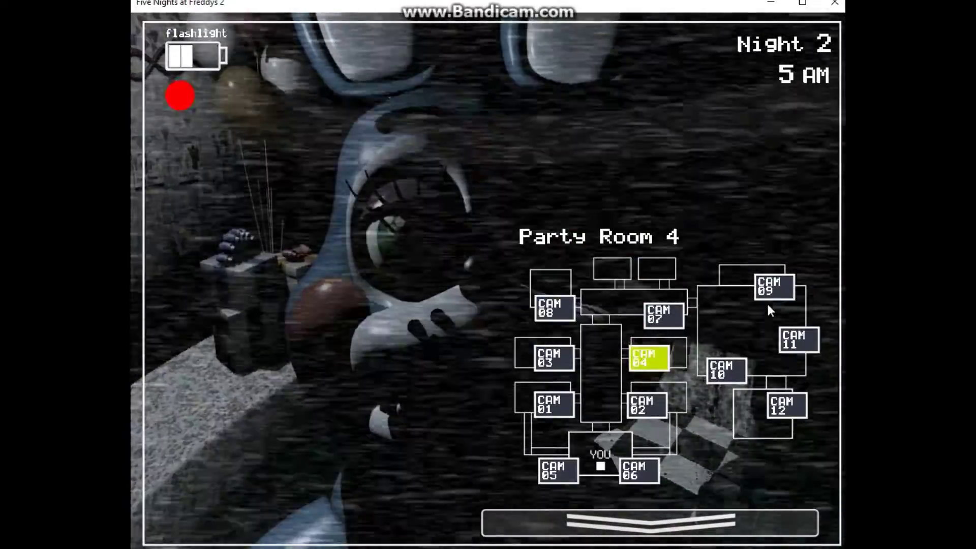
pyautogui.click(772, 289)
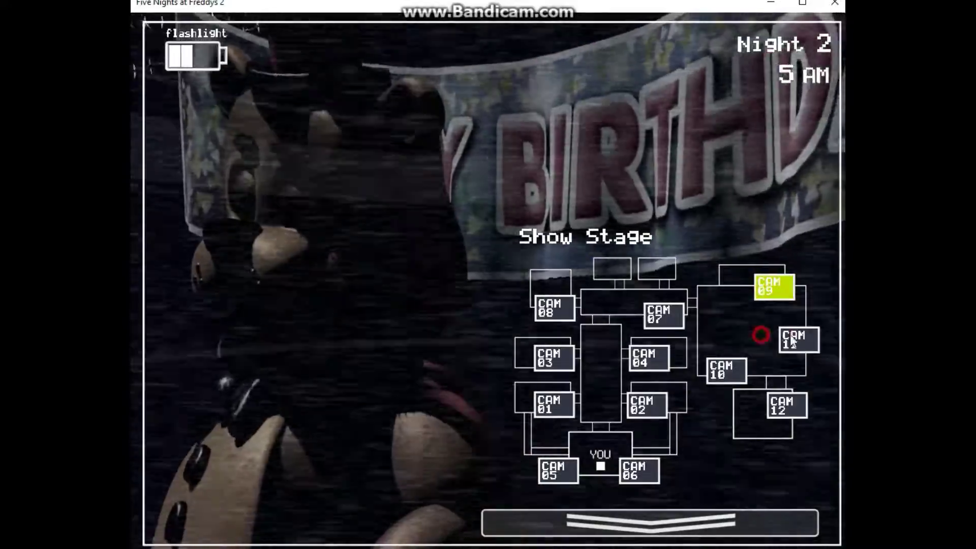
pyautogui.click(796, 340)
pyautogui.moveTo(438, 436); pyautogui.dragTo(439, 436)
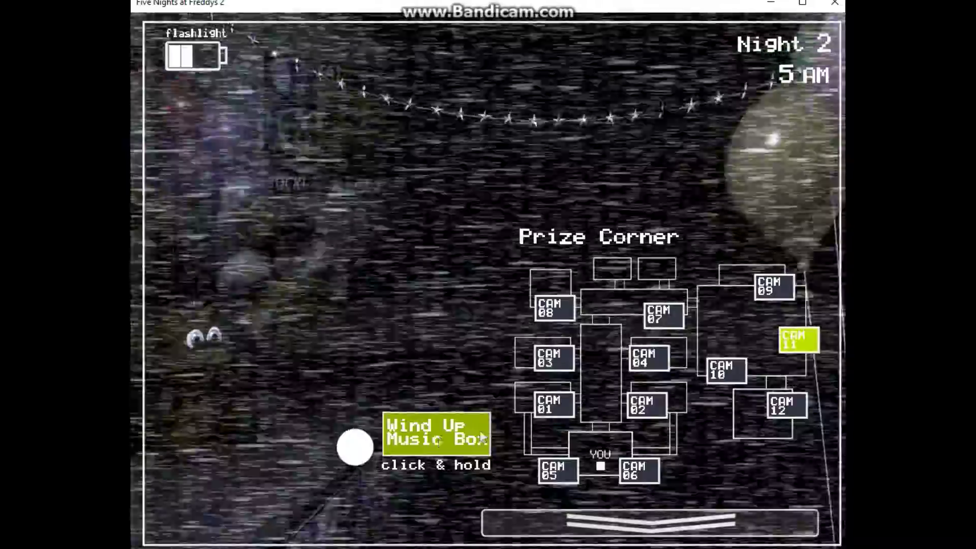
# Check Game Area, Kid's Cove and both air vent feeds, then lower the monitor
pyautogui.click(725, 370)
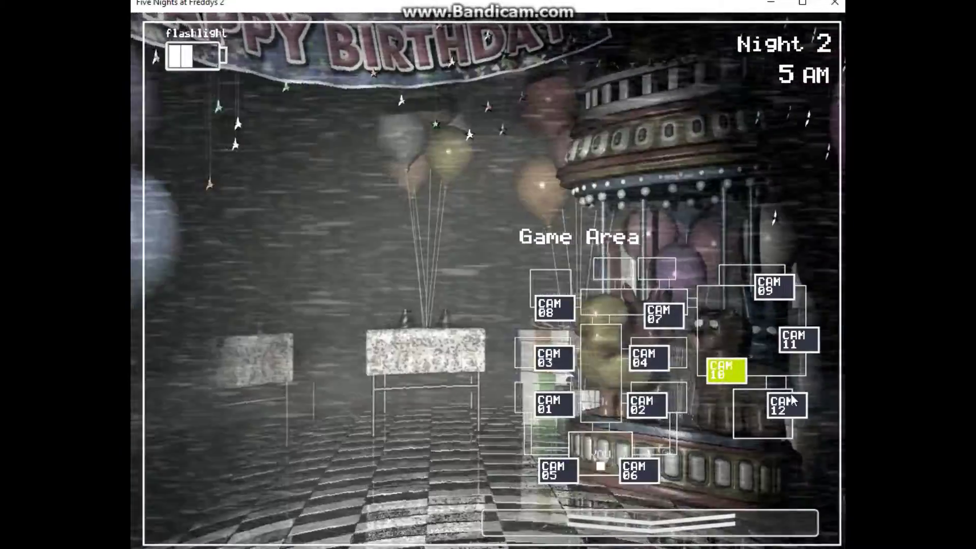
pyautogui.click(785, 404)
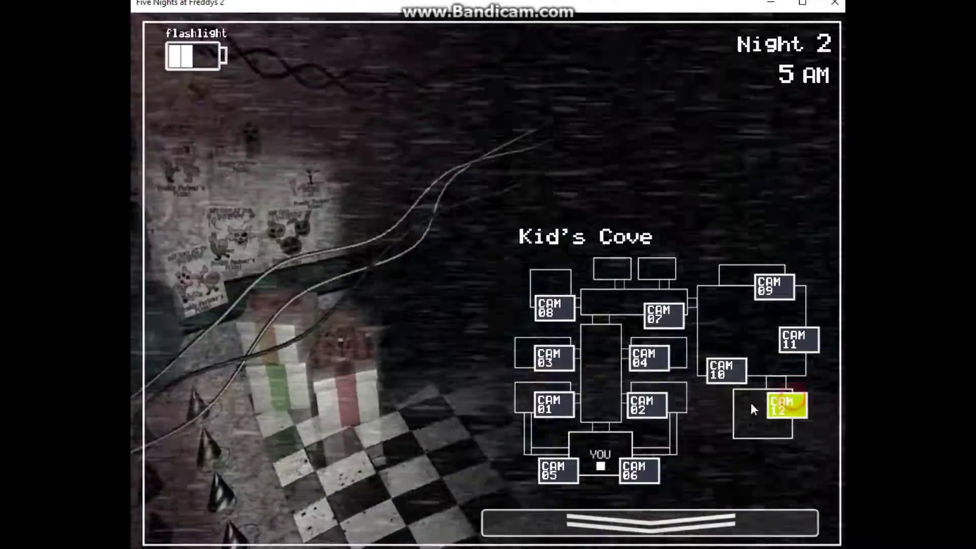
pyautogui.click(645, 471)
pyautogui.click(557, 470)
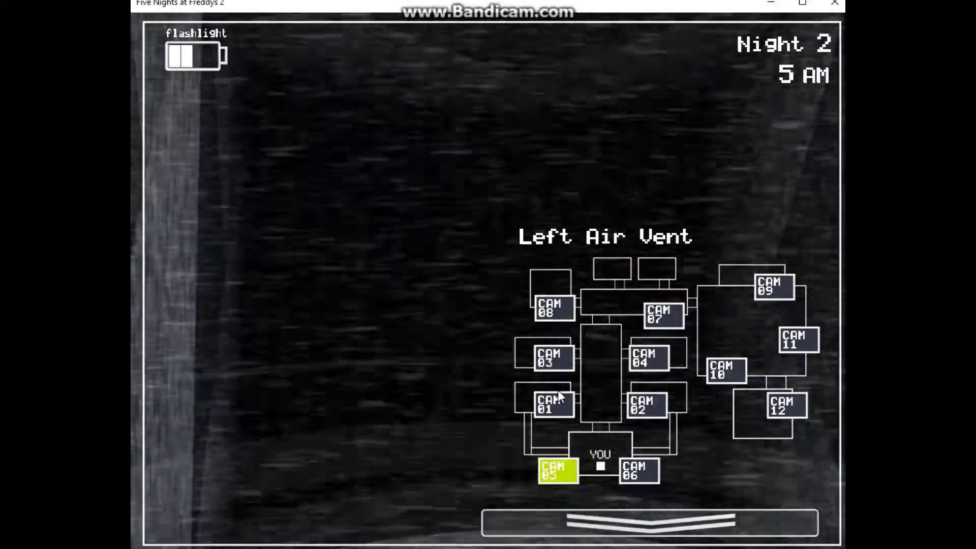
pyautogui.click(613, 519)
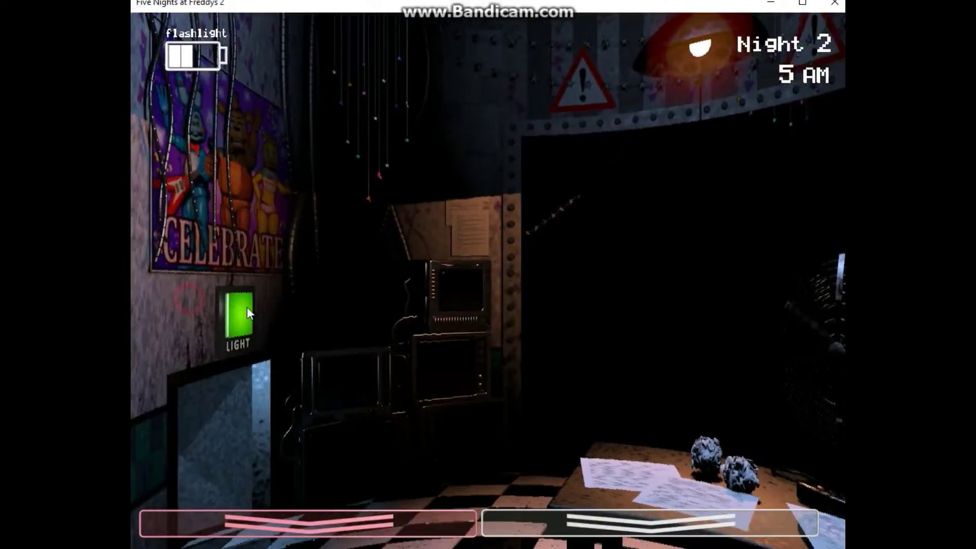
# Flash the hallway at Toy Chica, light the left vent, then flash her twice more
pyautogui.press('ctrl')
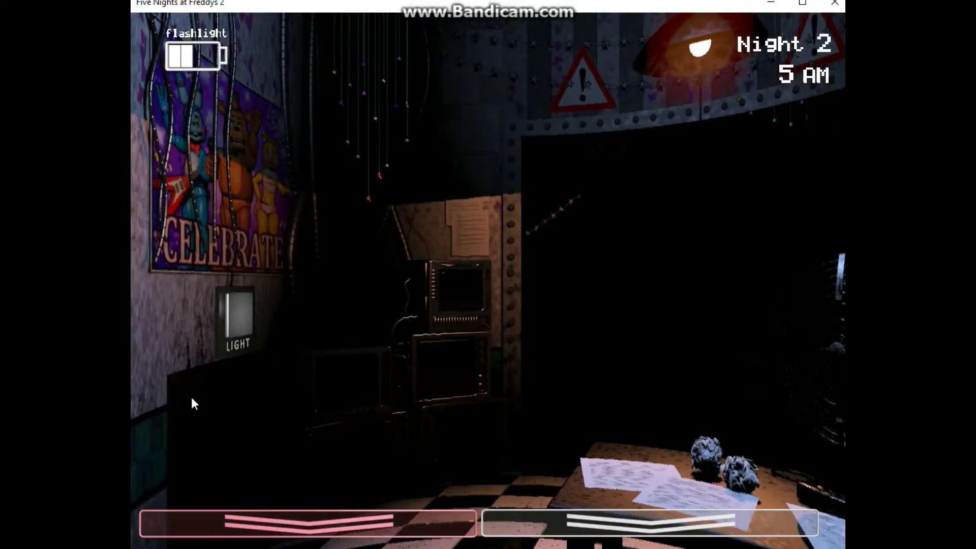
pyautogui.click(229, 336)
pyautogui.press('ctrl')
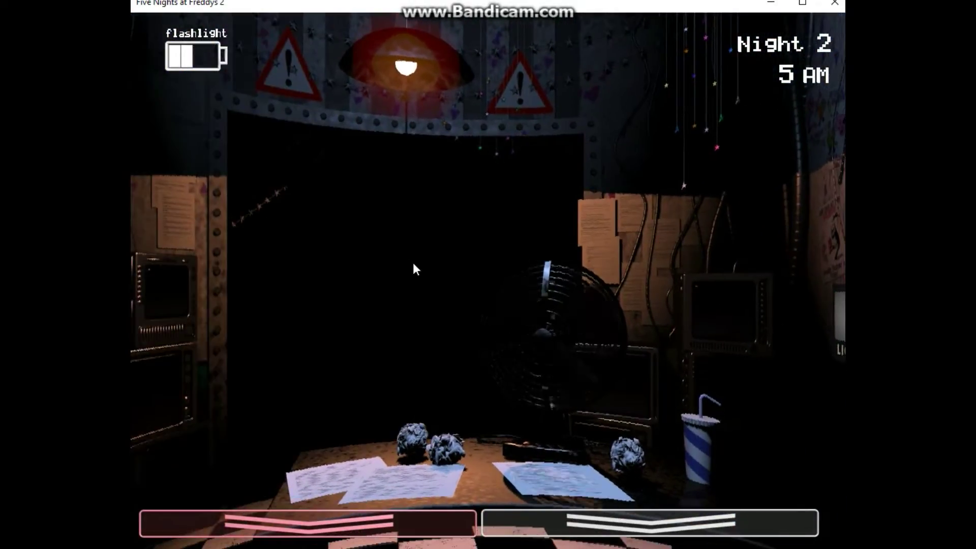
pyautogui.press('ctrl')
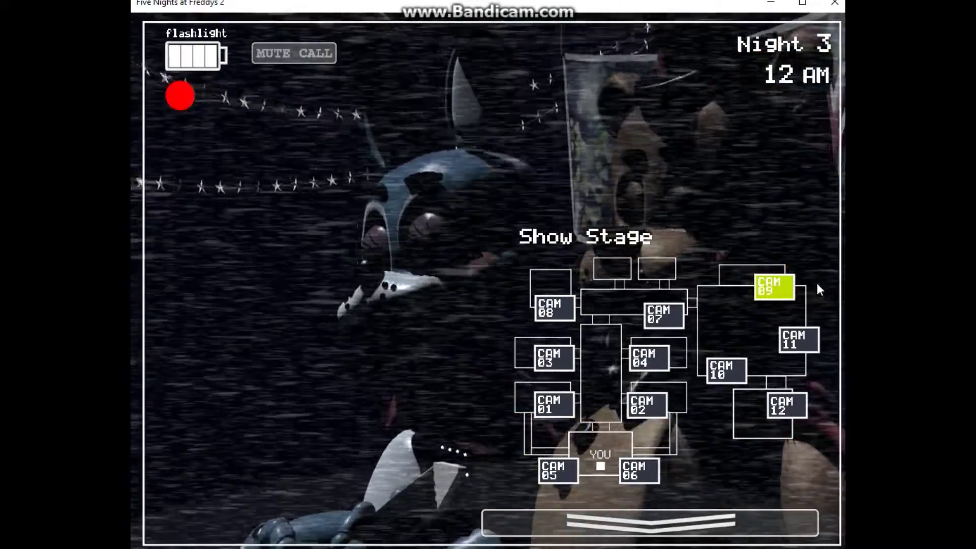
# Check the Main Hall, Parts/Service and Party Rooms 1–4 camera feeds
pyautogui.click(658, 312)
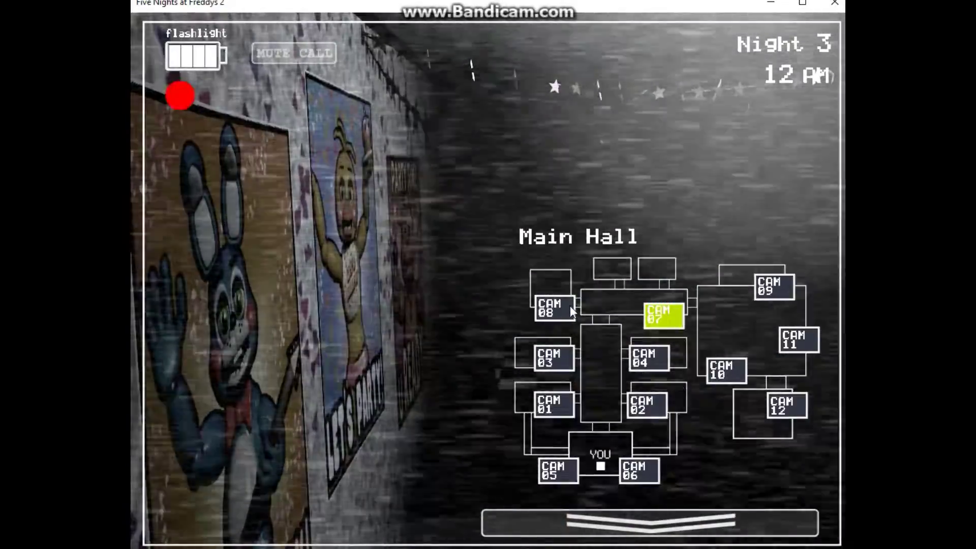
pyautogui.click(570, 306)
pyautogui.click(552, 358)
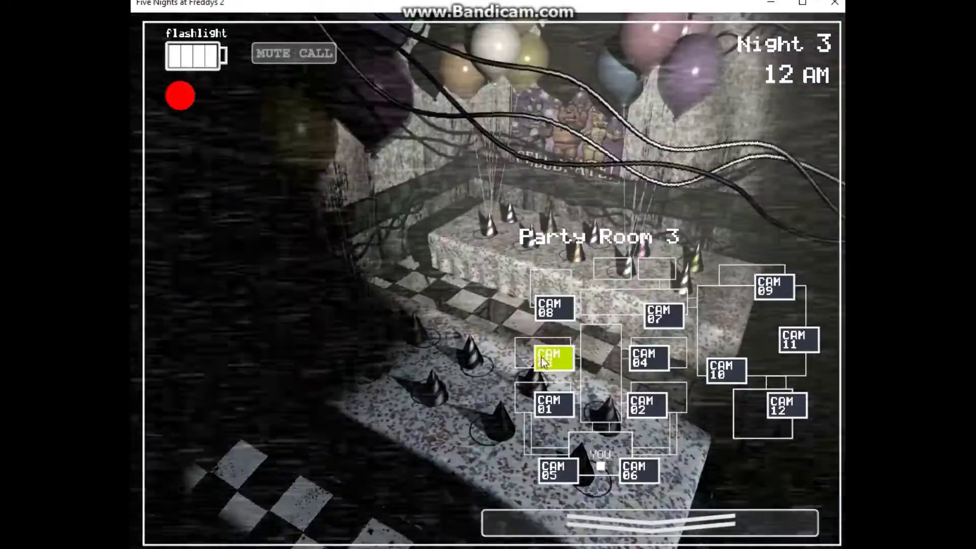
pyautogui.click(552, 405)
pyautogui.click(647, 405)
pyautogui.click(648, 359)
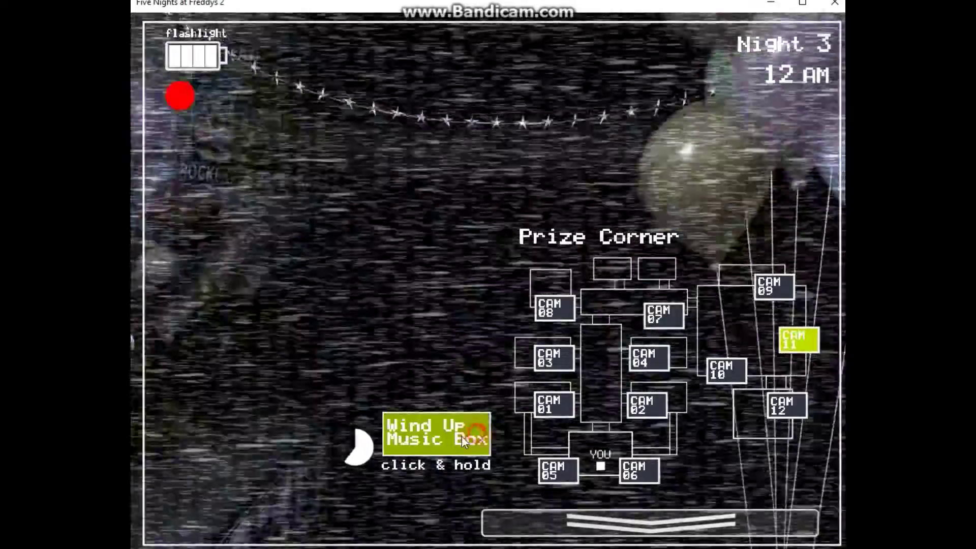
# Wind the Prize Corner music box, check both air vents, and lower the monitor
pyautogui.moveTo(434, 434); pyautogui.dragTo(461, 435)
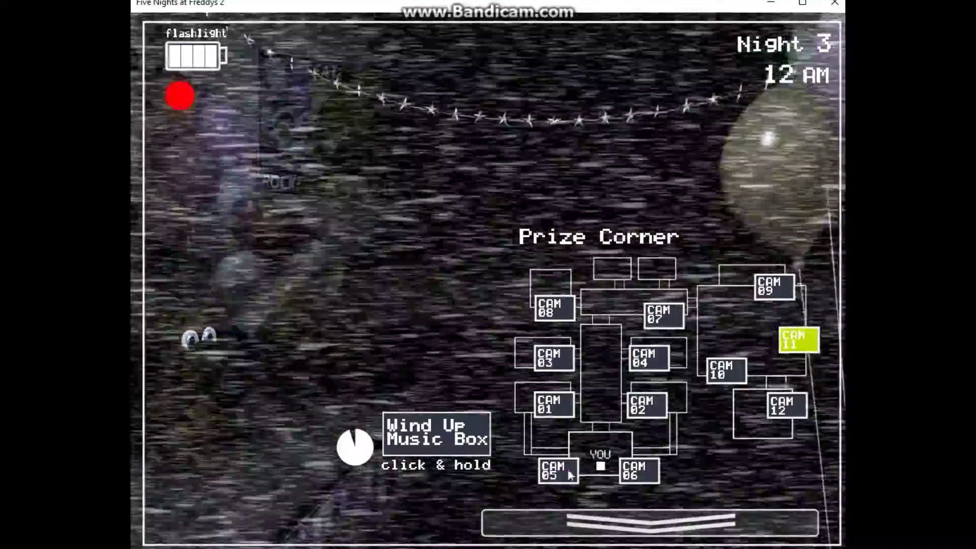
pyautogui.click(558, 470)
pyautogui.click(638, 470)
pyautogui.press('ctrl')
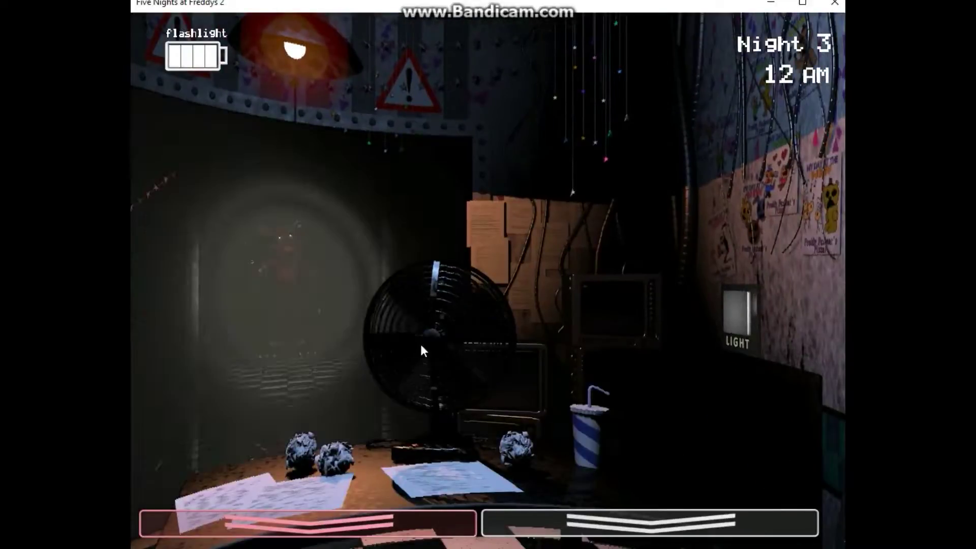
# Flash the flashlight down the hallway seven times at the distant figure
pyautogui.press('ctrl')
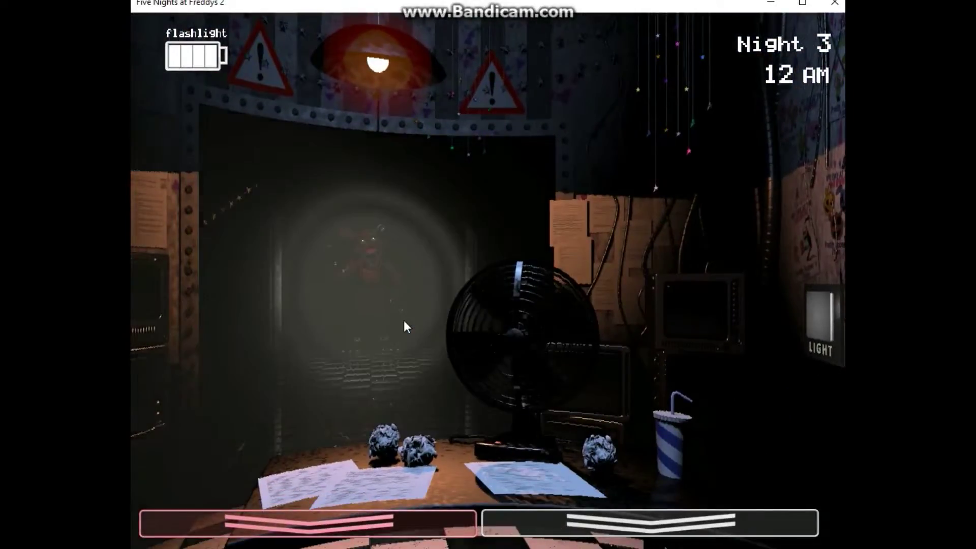
pyautogui.press('ctrl')
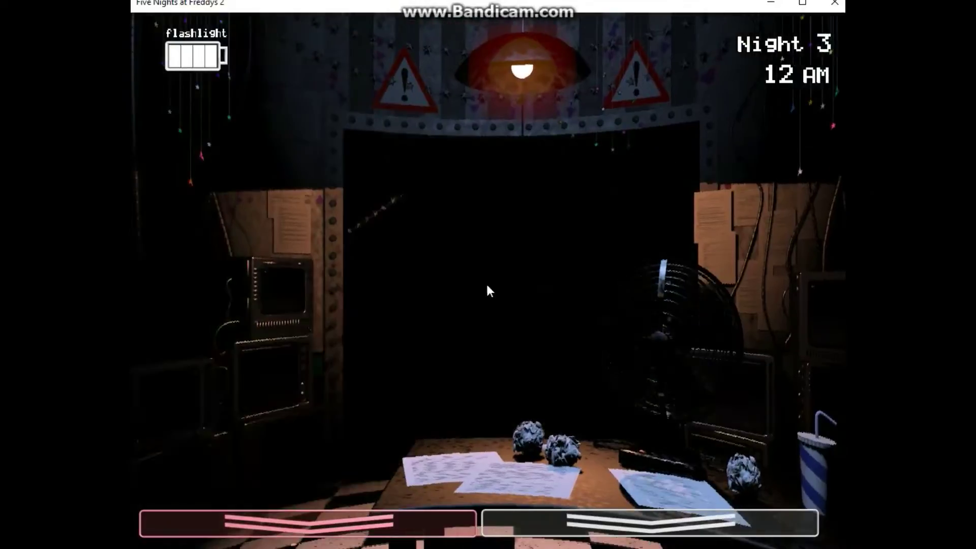
pyautogui.press('ctrl')
pyautogui.press('ctrl')
pyautogui.press('ctrl')
pyautogui.press('ctrl')
pyautogui.press('ctrl')
pyautogui.press('ctrl')
pyautogui.press('ctrl')
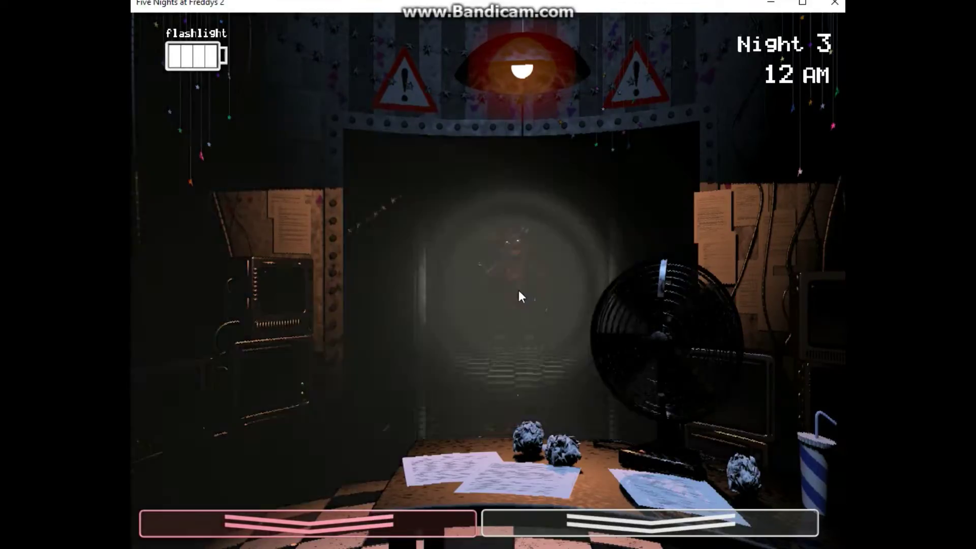
pyautogui.press('ctrl')
pyautogui.press('ctrl')
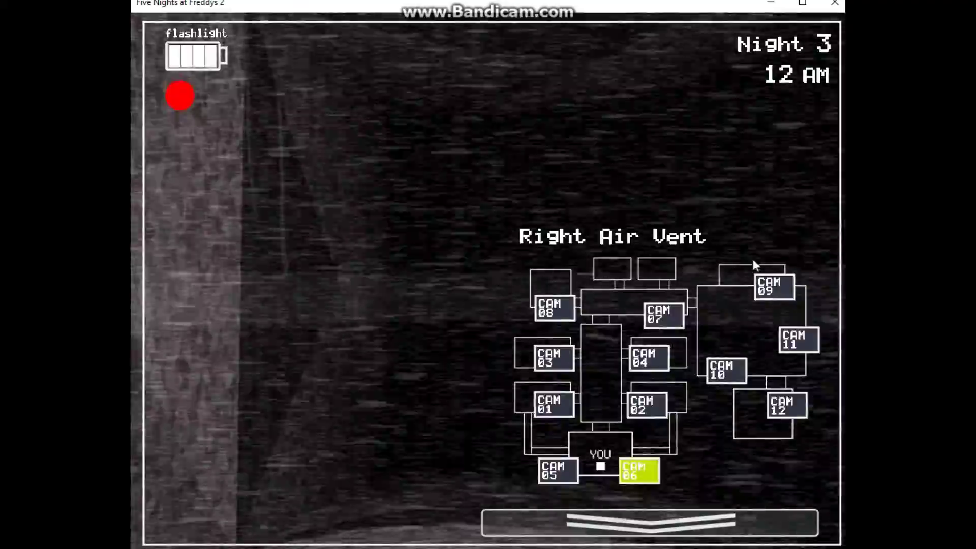
# Wind the Prize Corner music box most of the way, then lower the monitor
pyautogui.click(799, 340)
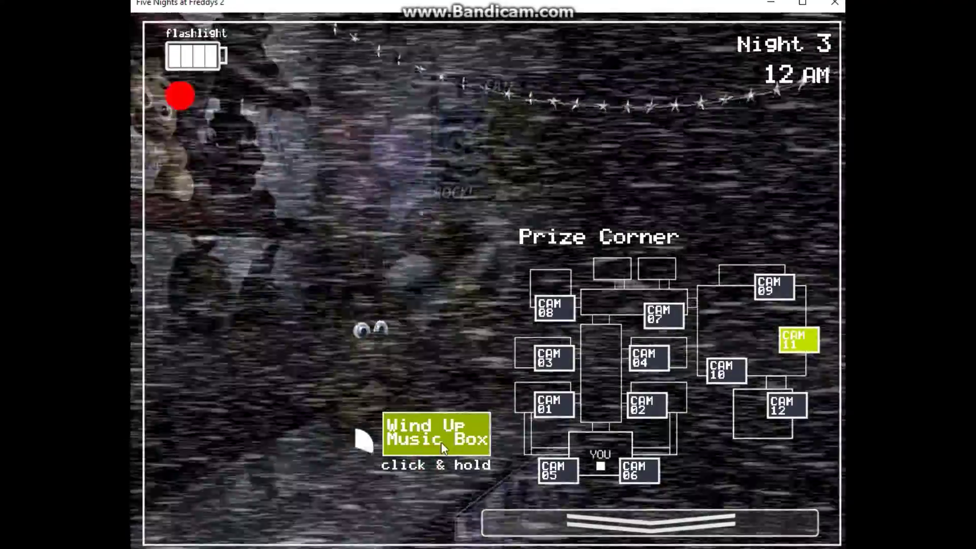
pyautogui.moveTo(442, 442); pyautogui.dragTo(442, 442)
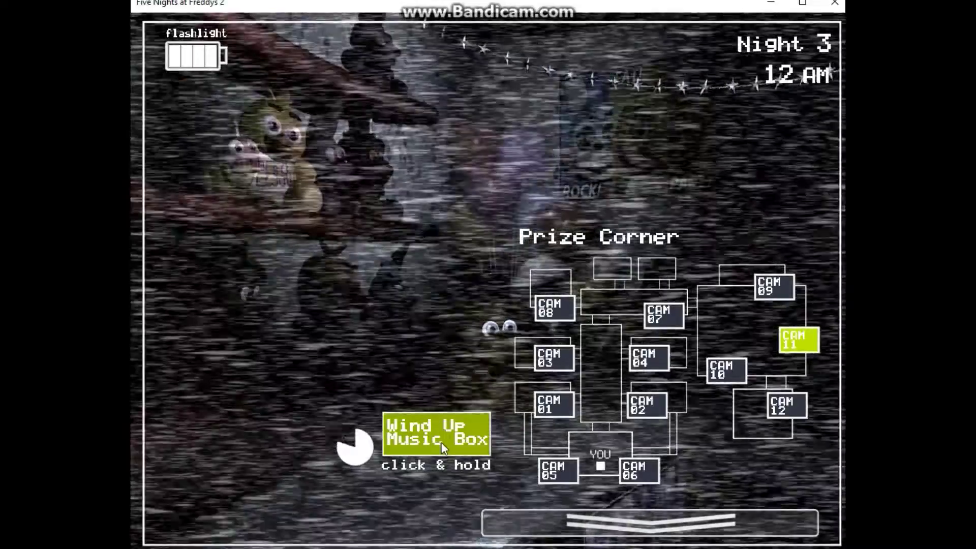
pyautogui.press('ctrl')
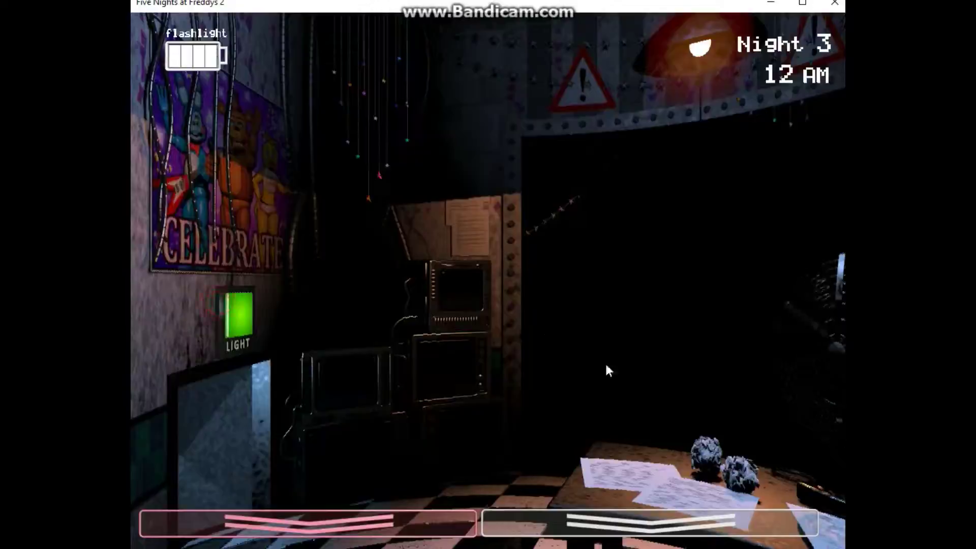
# Check Party Room 4 and the Show Stage, then finish winding the music box
pyautogui.click(649, 523)
pyautogui.click(648, 356)
pyautogui.press('ctrl')
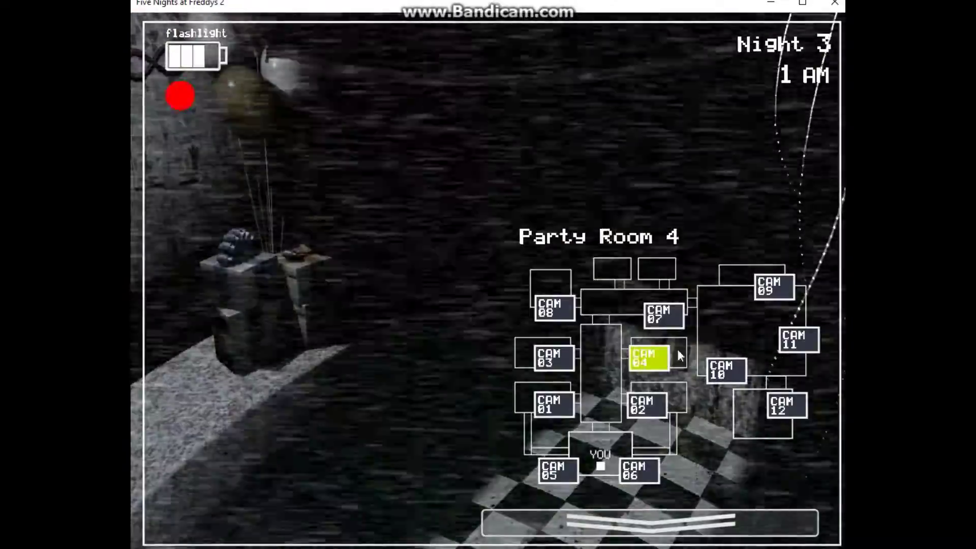
pyautogui.click(773, 287)
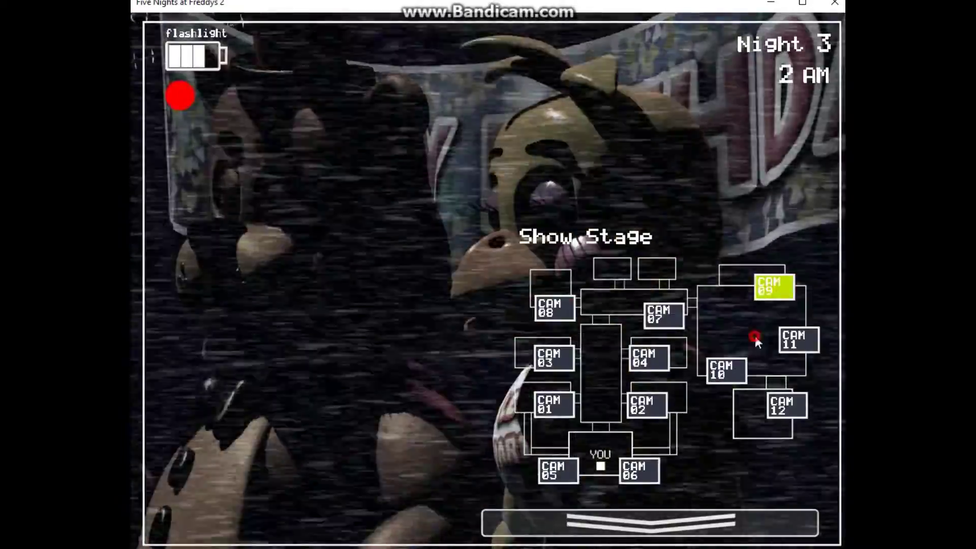
pyautogui.click(797, 339)
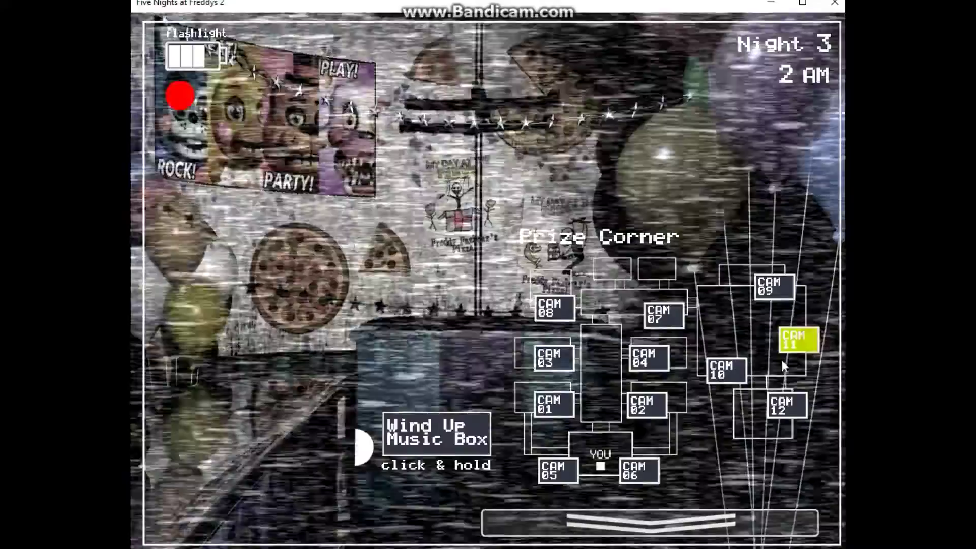
pyautogui.moveTo(412, 433); pyautogui.dragTo(414, 442)
pyautogui.click(650, 523)
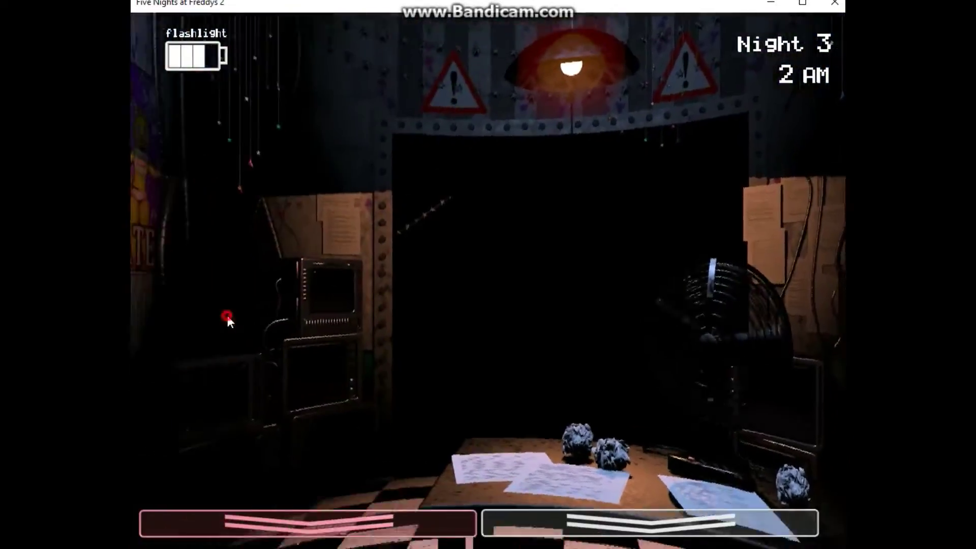
# Flash the hallway light four times at Withered Foxy
pyautogui.press('ctrl')
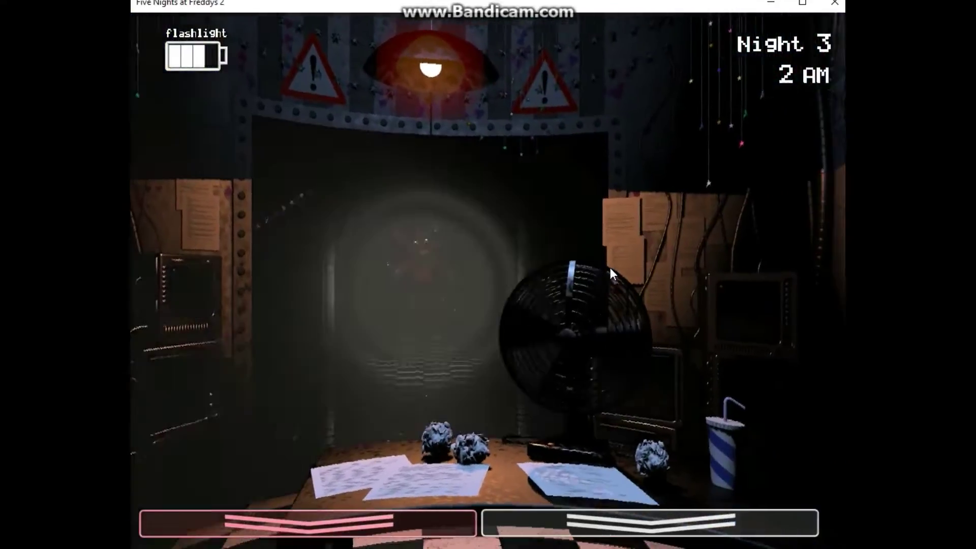
pyautogui.press('ctrl')
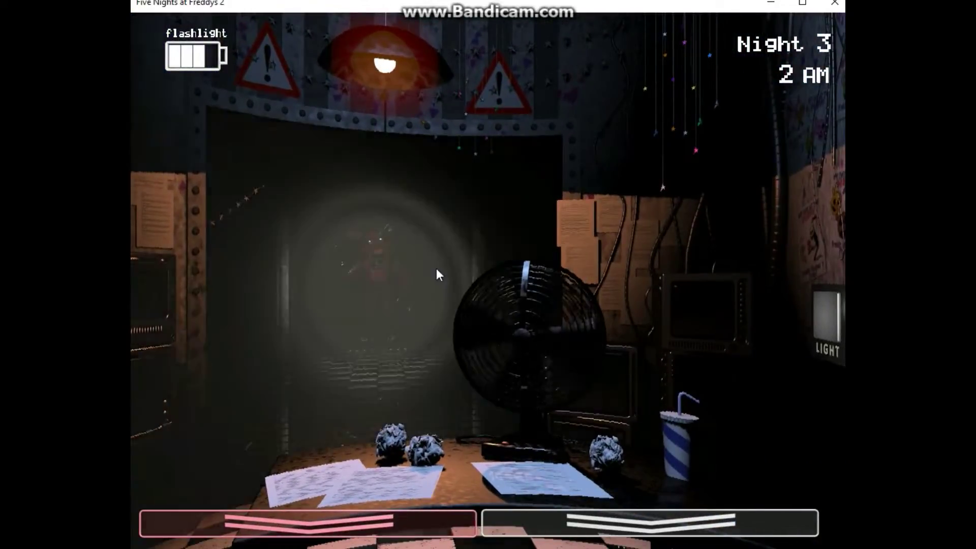
pyautogui.press('ctrl')
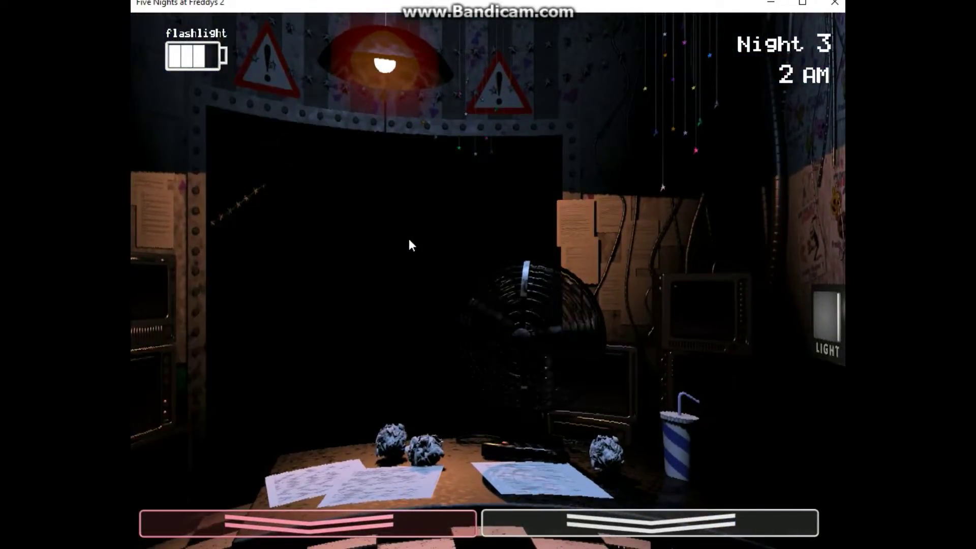
pyautogui.press('ctrl')
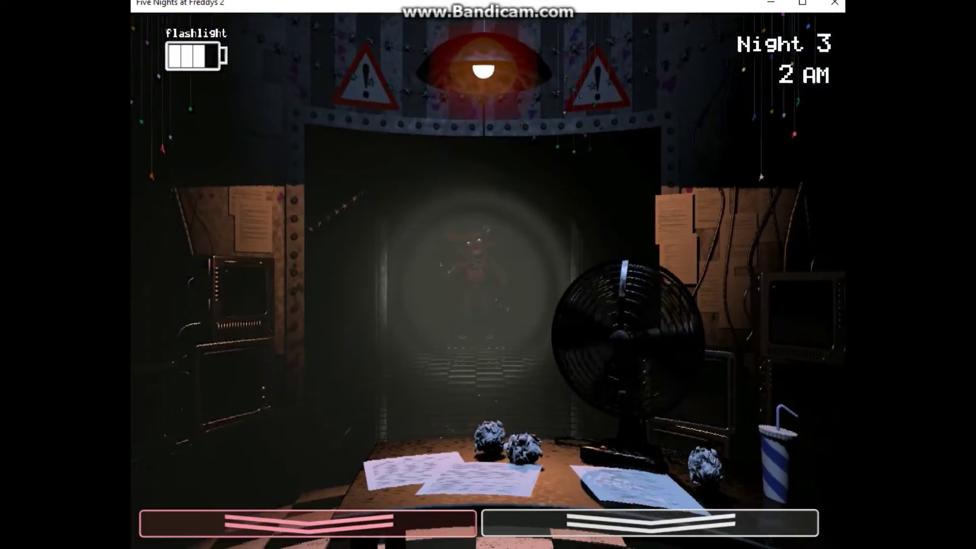
# Check the left air vent camera, then put the Freddy mask on and off
pyautogui.click(648, 523)
pyautogui.click(557, 470)
pyautogui.click(648, 522)
pyautogui.click(192, 525)
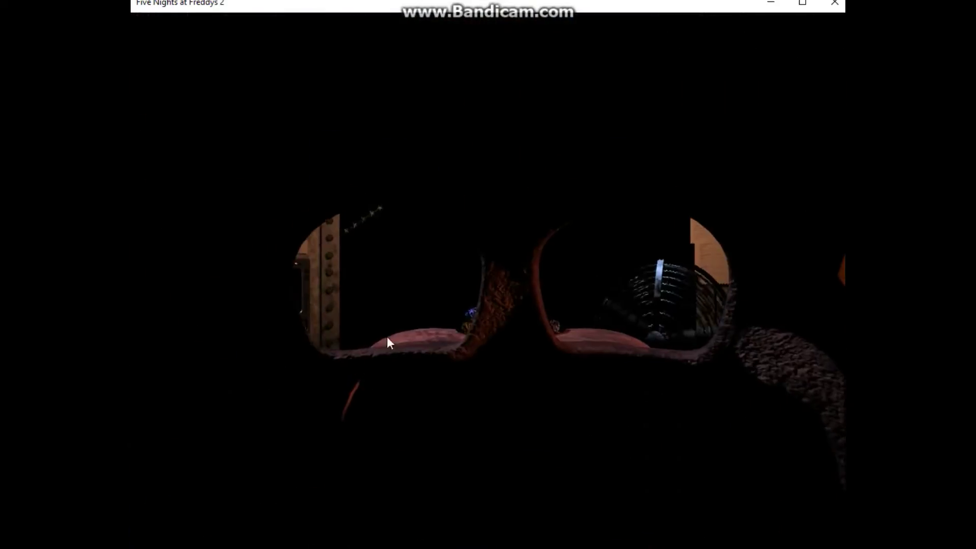
pyautogui.click(331, 504)
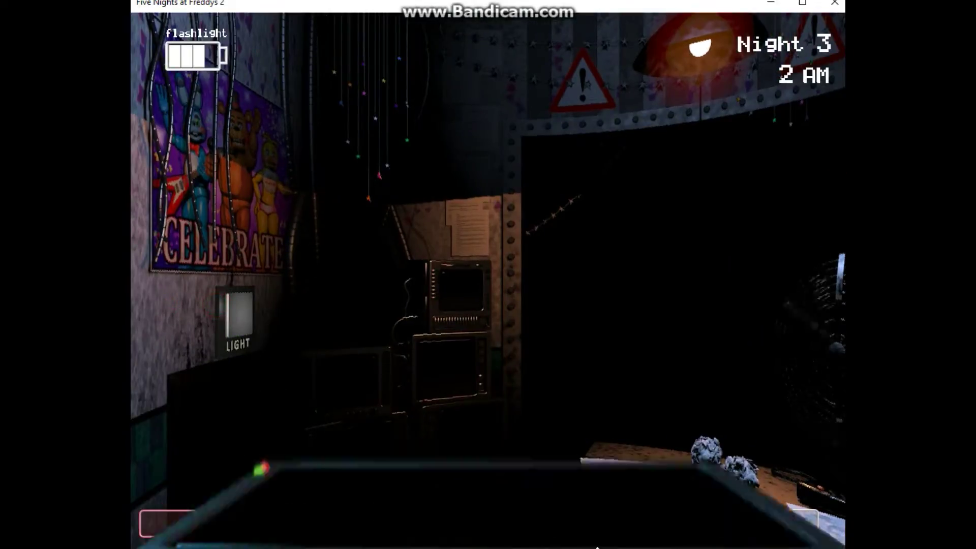
# Return to the Prize Corner camera and wind the music box nearly full
pyautogui.click(649, 523)
pyautogui.click(798, 340)
pyautogui.click(437, 442)
pyautogui.moveTo(437, 447); pyautogui.dragTo(437, 447)
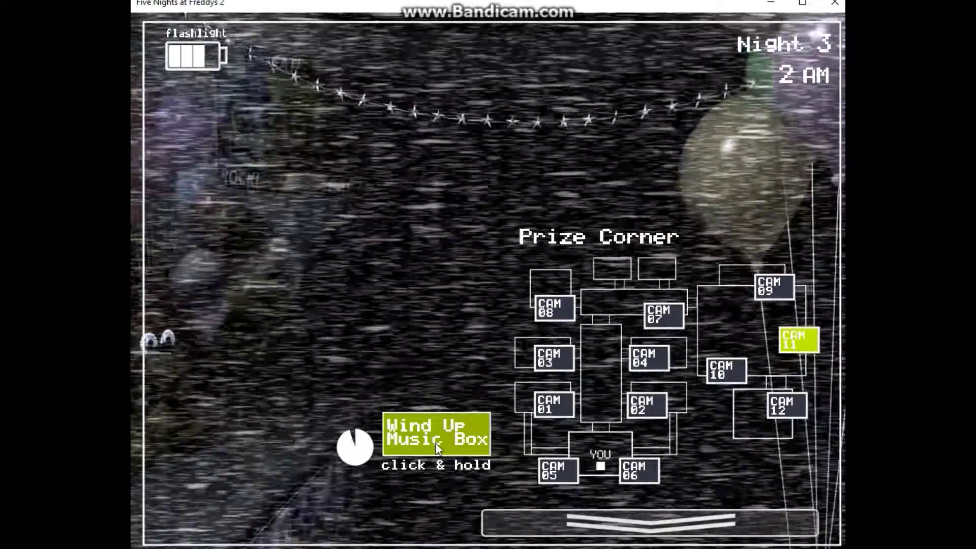
# Lower the camera monitor to return to the office view at 2 AM on Night 3
pyautogui.click(648, 523)
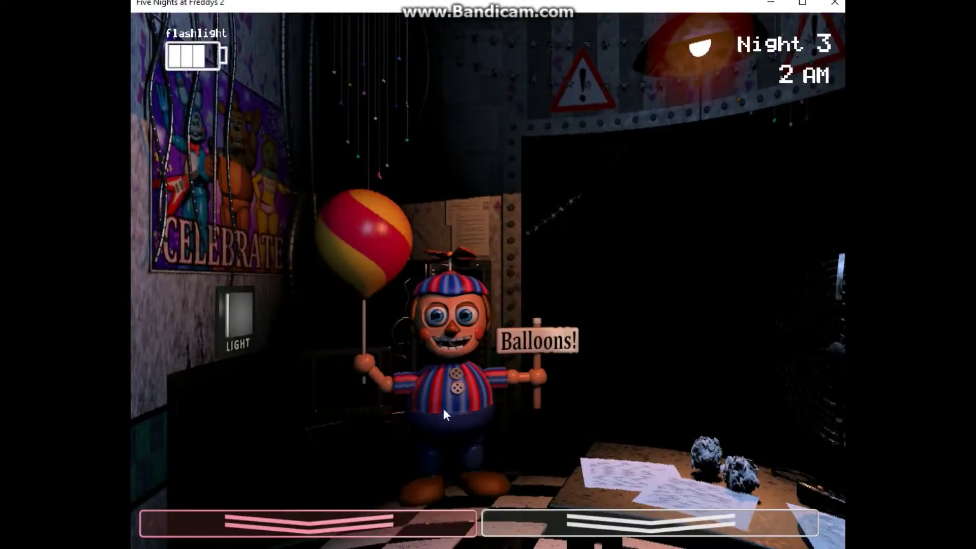